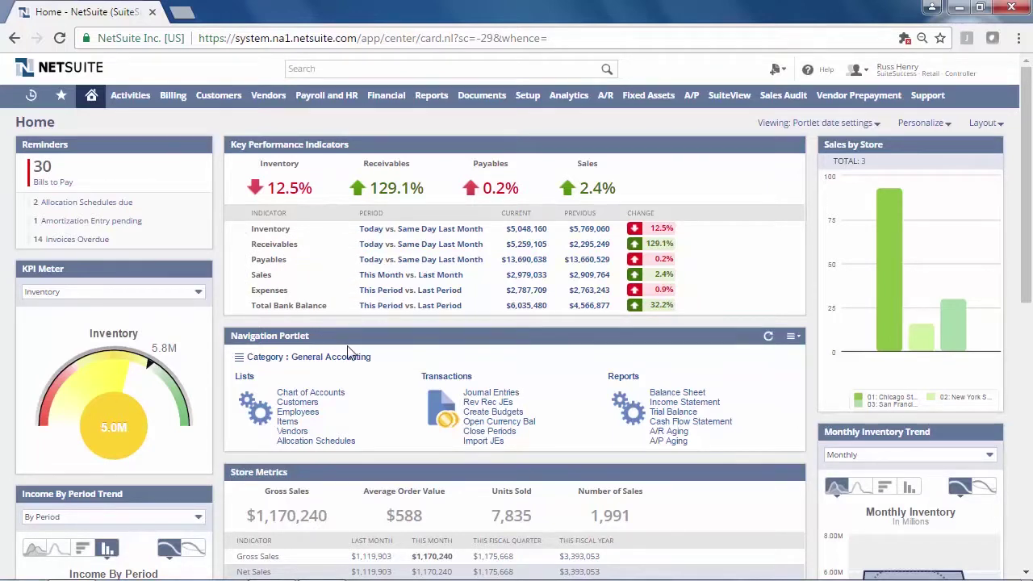
# - Move the Navigation Portlet above the Key Performance Indicators portlet on the home dashboard
pyautogui.moveTo(358, 342); pyautogui.dragTo(358, 146)
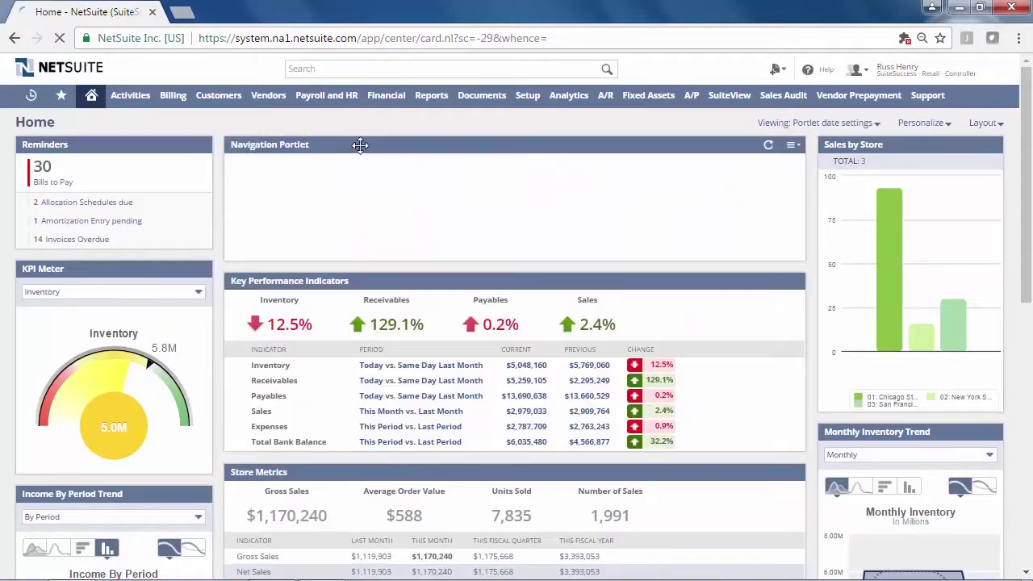
pyautogui.click(792, 145)
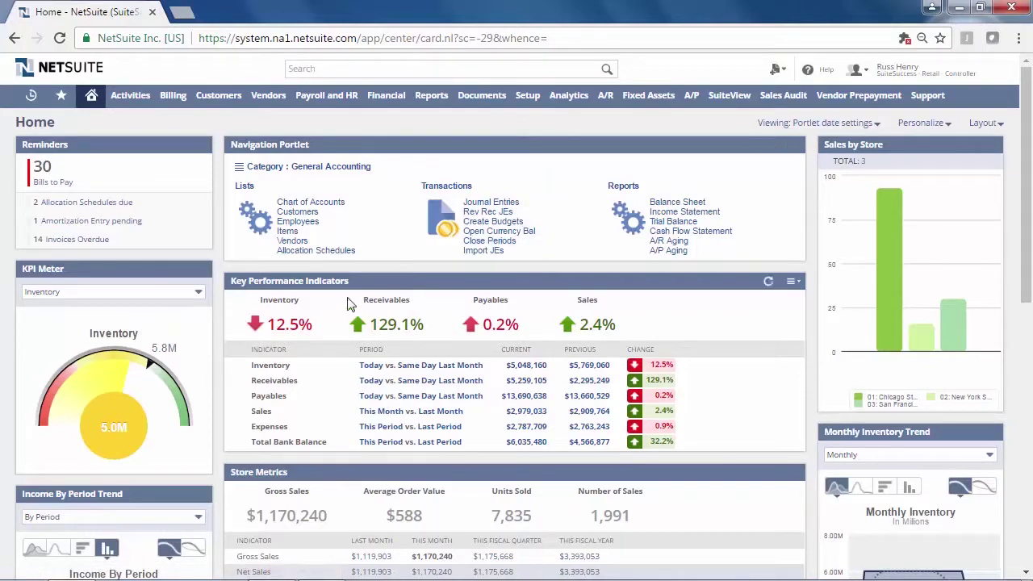
# - Review the Inventory indicator's range and compare range options in the Key Performance Indicators setup, leaving it without saving
pyautogui.click(793, 283)
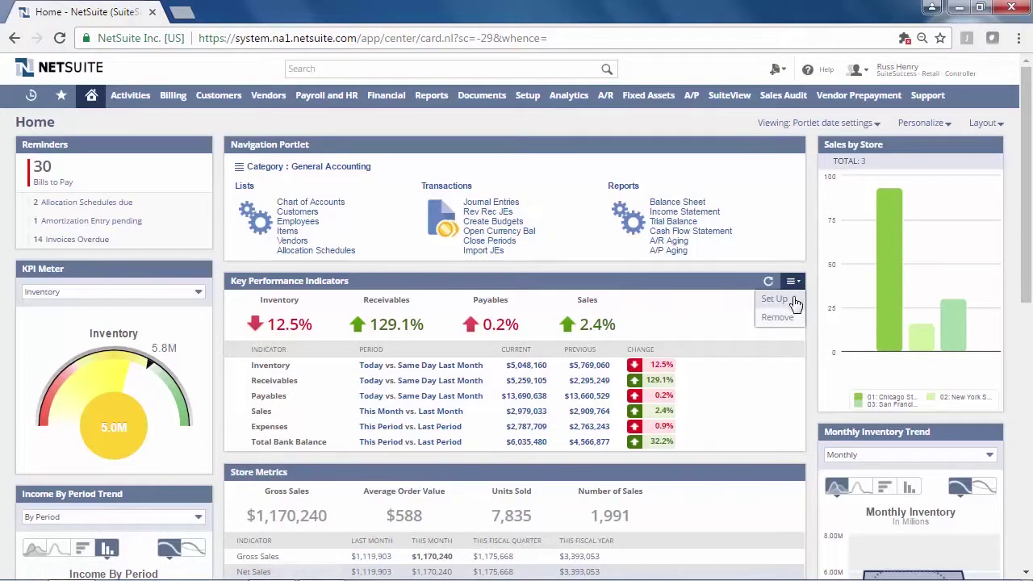
pyautogui.click(788, 298)
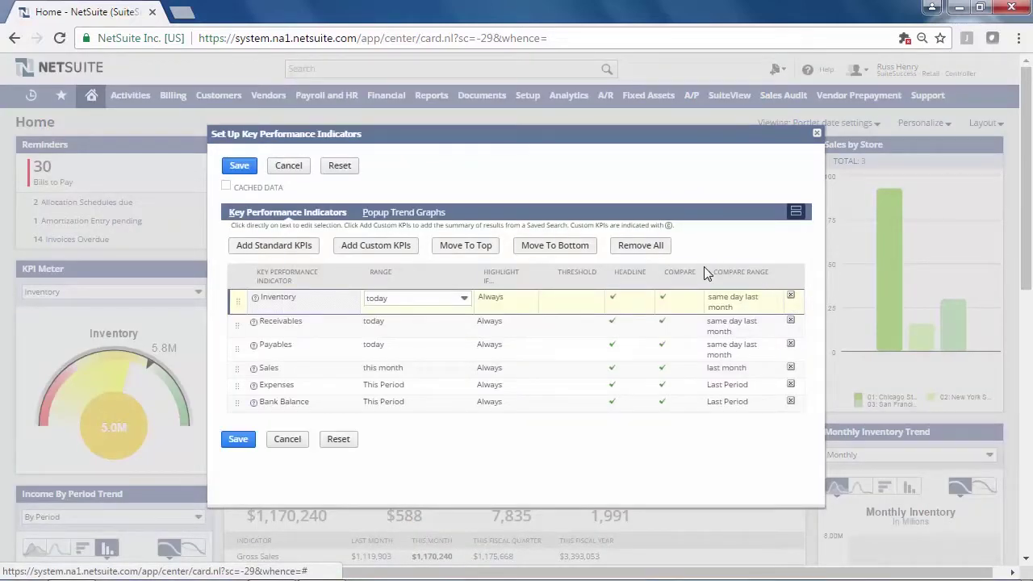
pyautogui.click(462, 299)
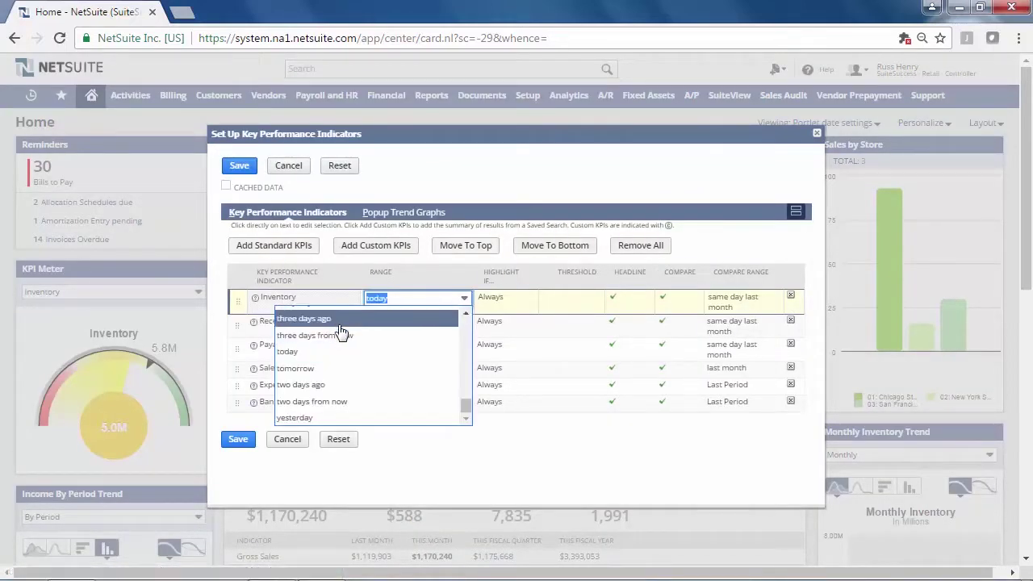
pyautogui.scroll(5, 466, 328)
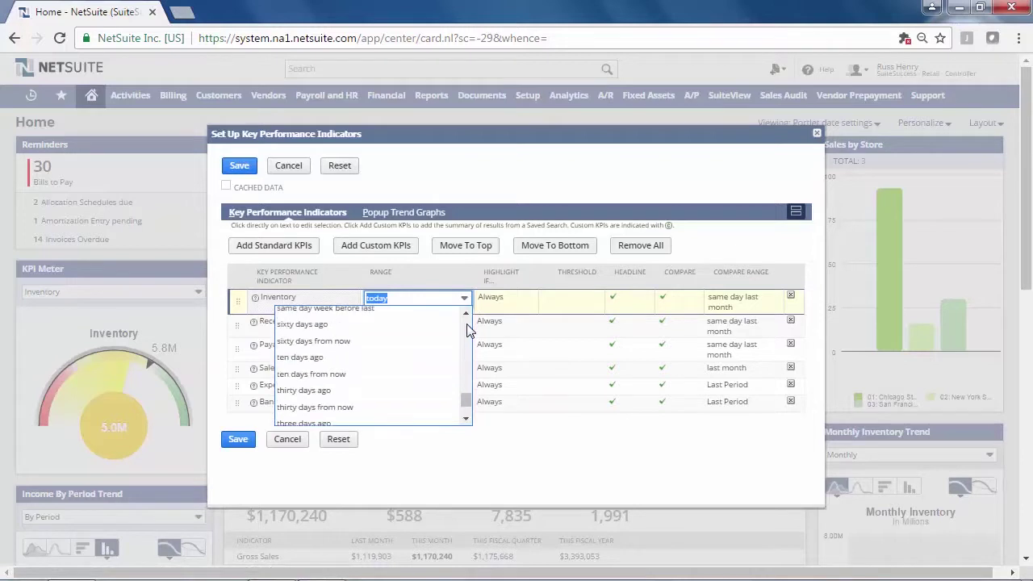
pyautogui.scroll(5, 466, 329)
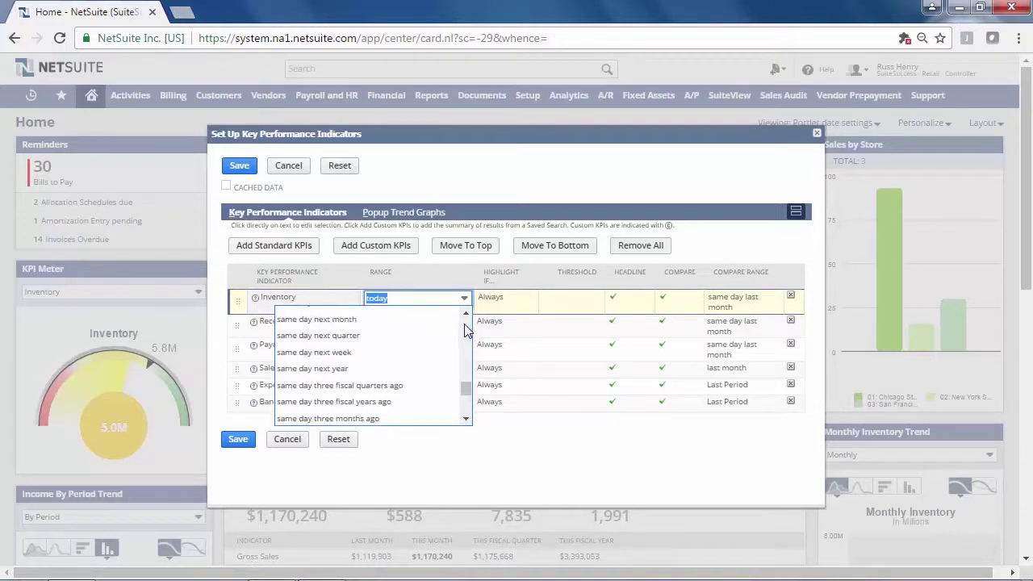
pyautogui.click(750, 302)
pyautogui.click(765, 291)
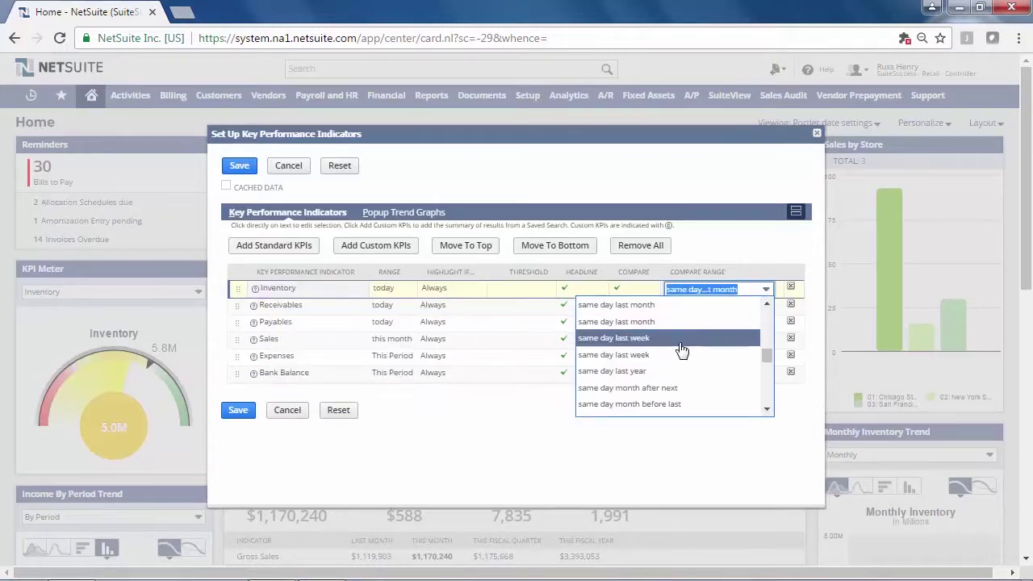
pyautogui.click(616, 304)
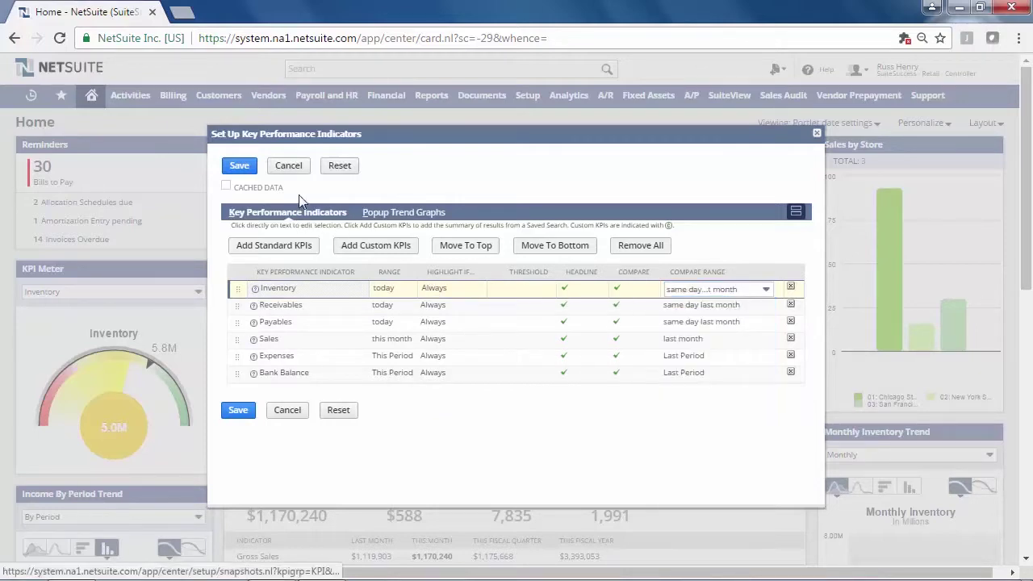
pyautogui.click(290, 166)
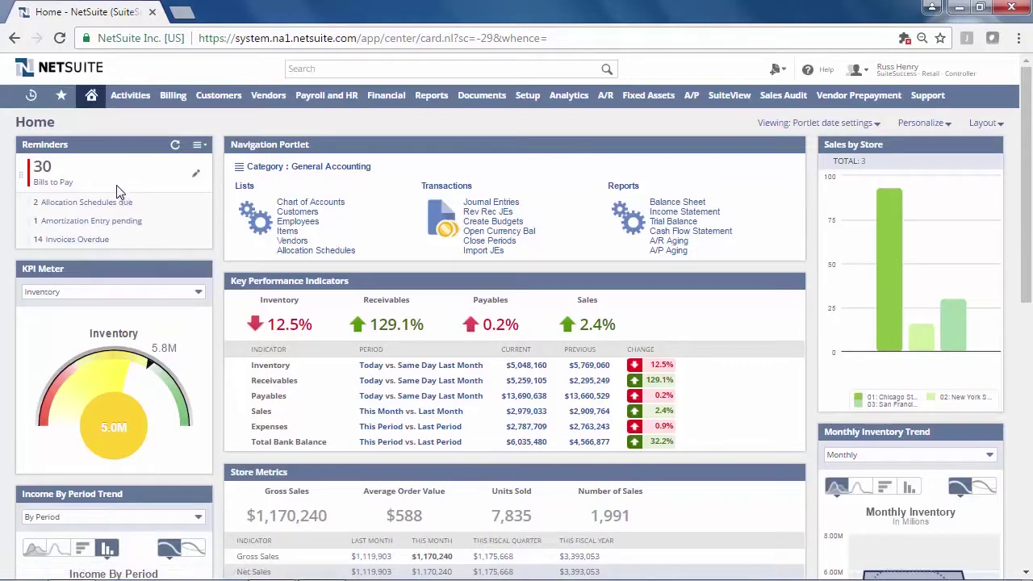
# - Select all bills for payment from the Bills to Pay reminder, and return to the home dashboard without saving
pyautogui.click(65, 187)
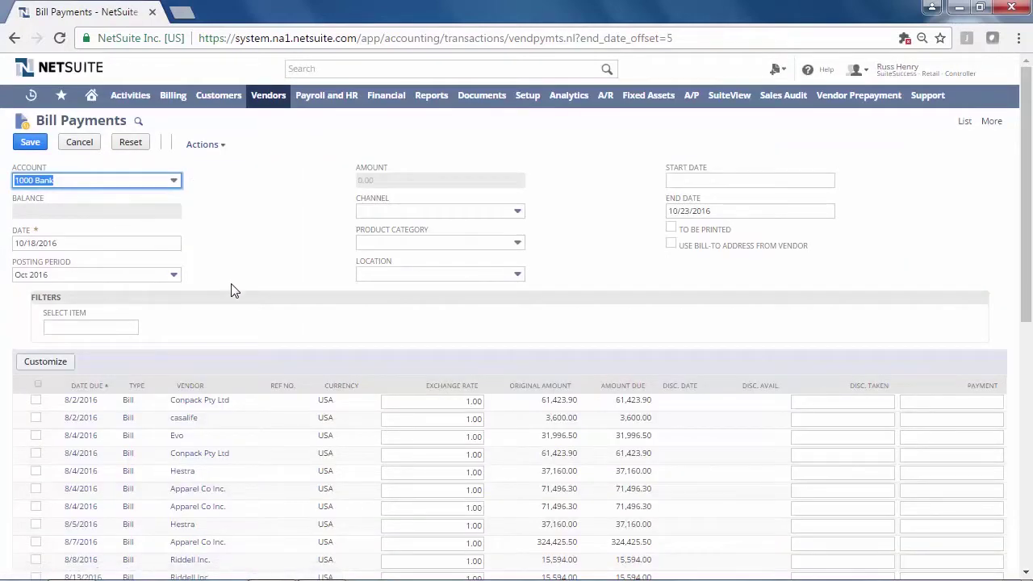
pyautogui.click(35, 400)
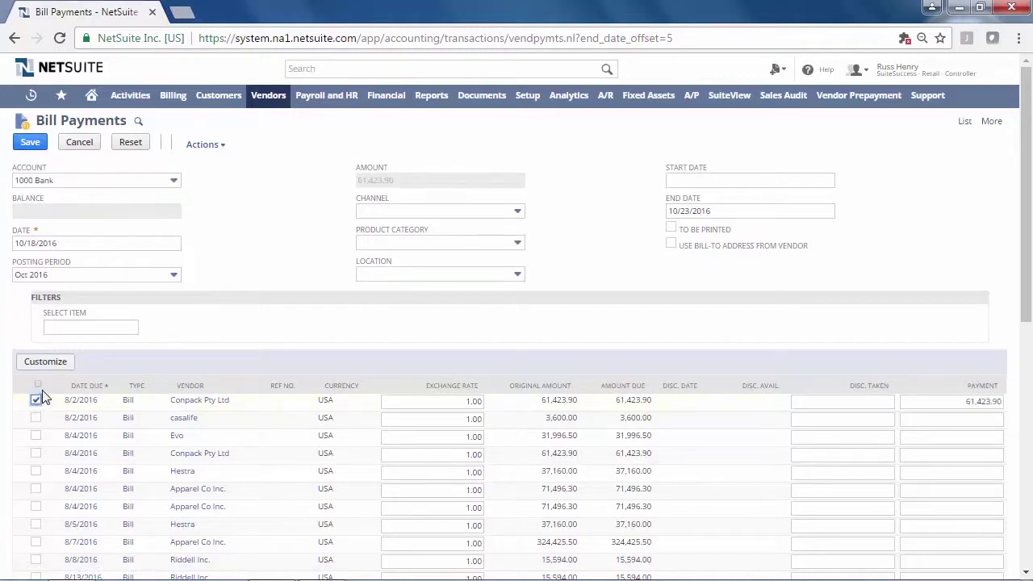
pyautogui.click(38, 387)
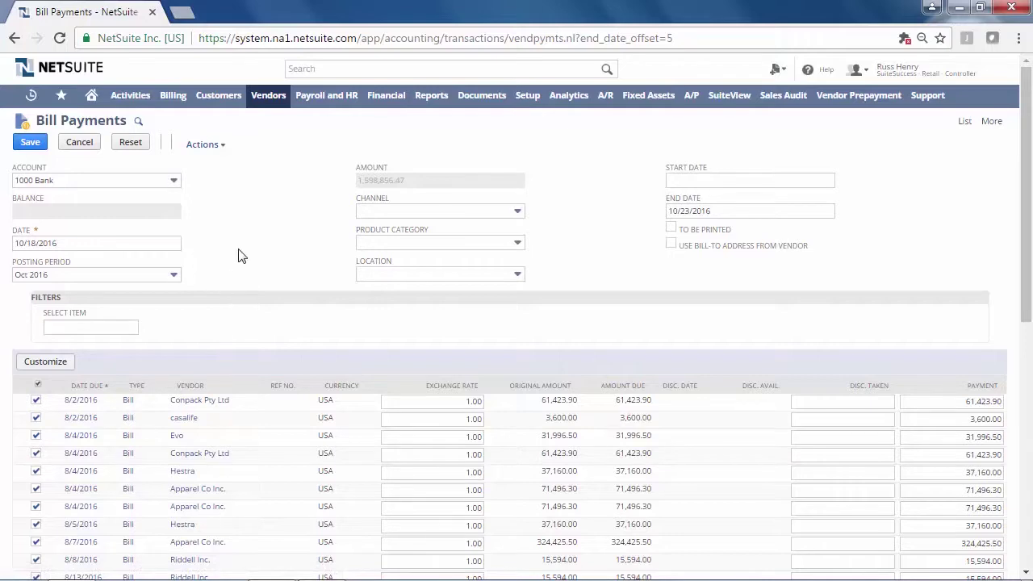
pyautogui.click(91, 95)
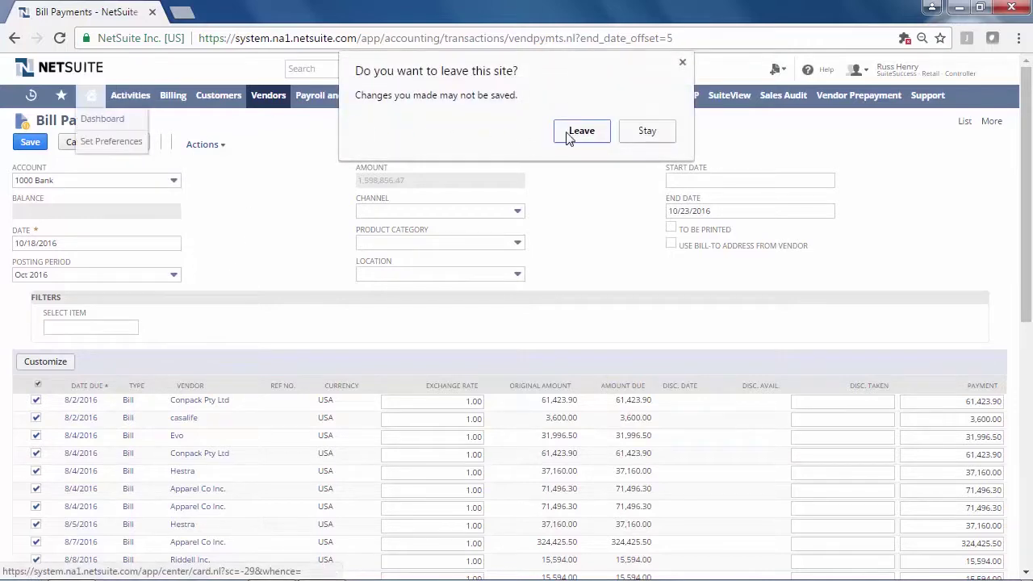
pyautogui.click(580, 133)
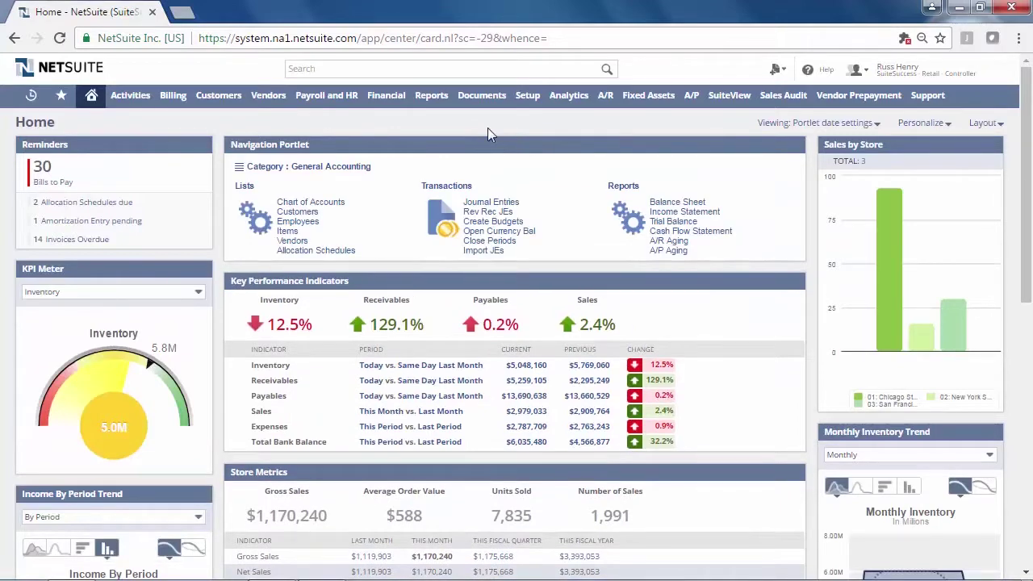
# - From the Sales Audit dashboard, drill into the third associate's employee discount details and examine the cash sale behind the 239.38 line
pyautogui.moveTo(478, 103)
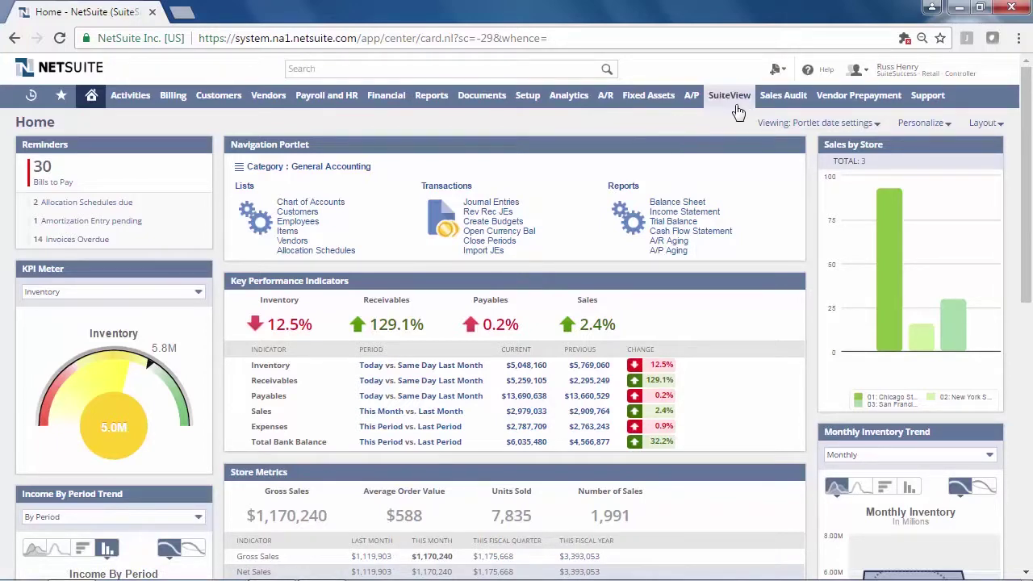
pyautogui.click(784, 98)
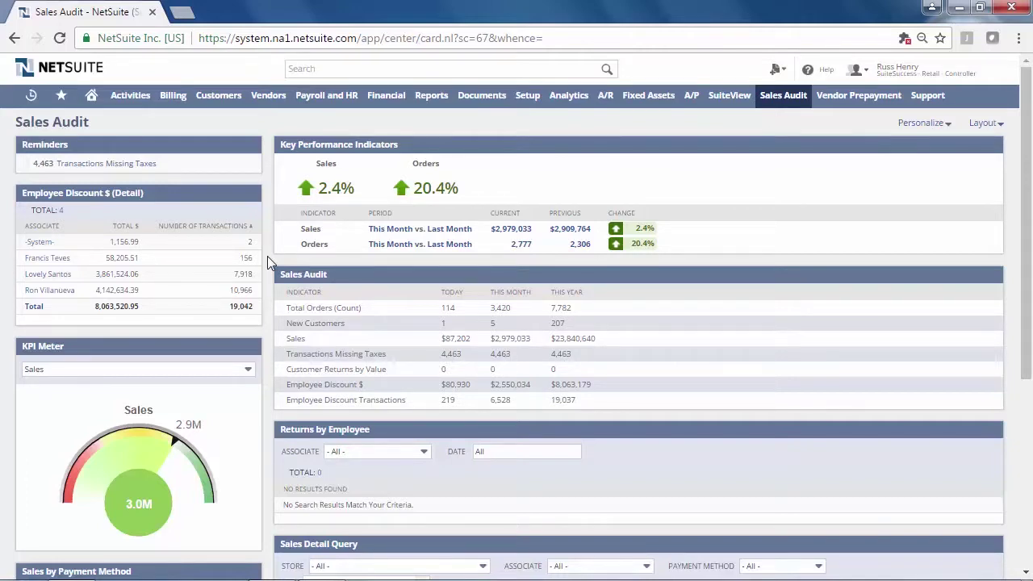
pyautogui.click(57, 275)
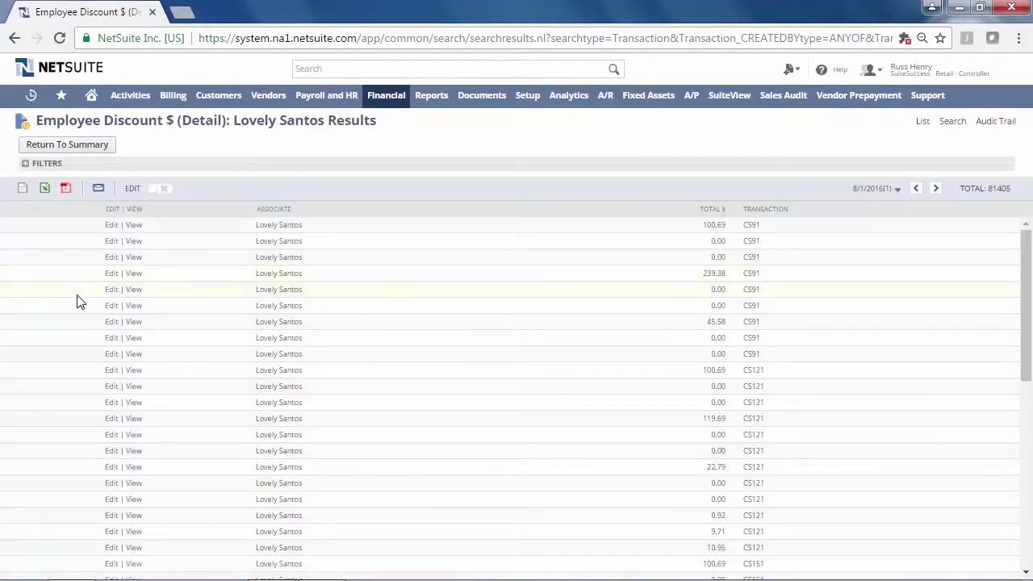
pyautogui.click(136, 276)
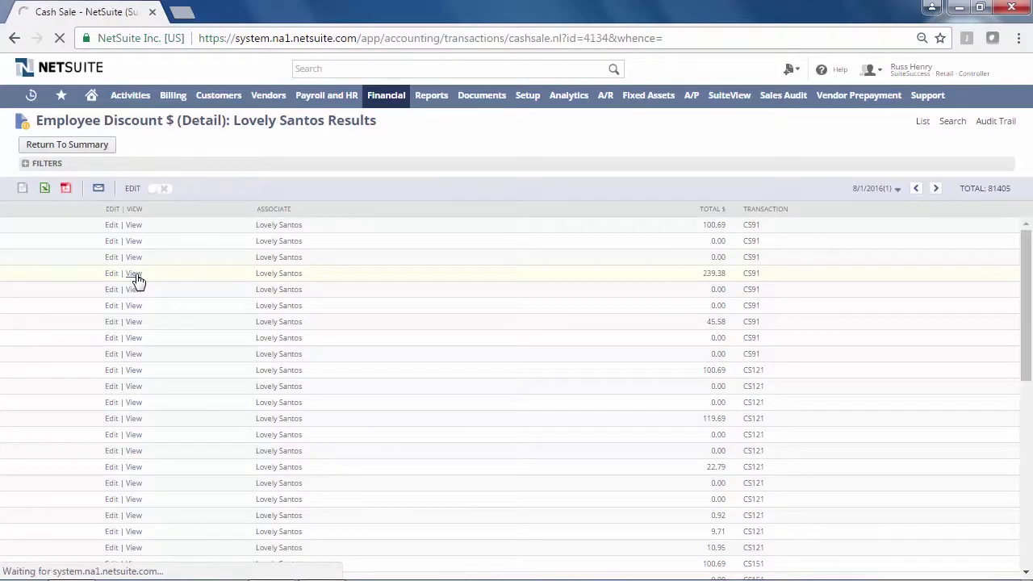
pyautogui.scroll(-2, 180, 286)
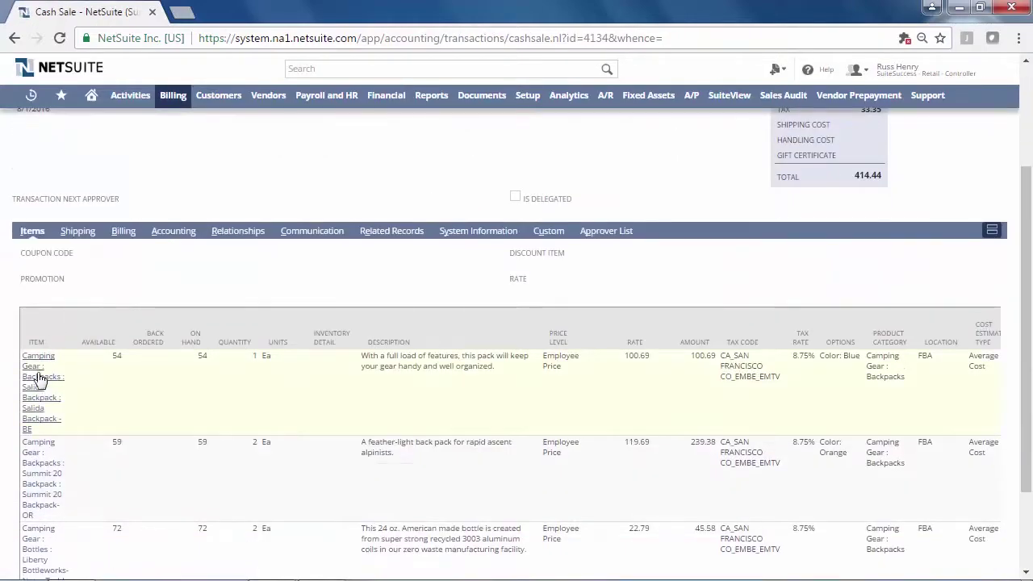
pyautogui.scroll(2, 192, 279)
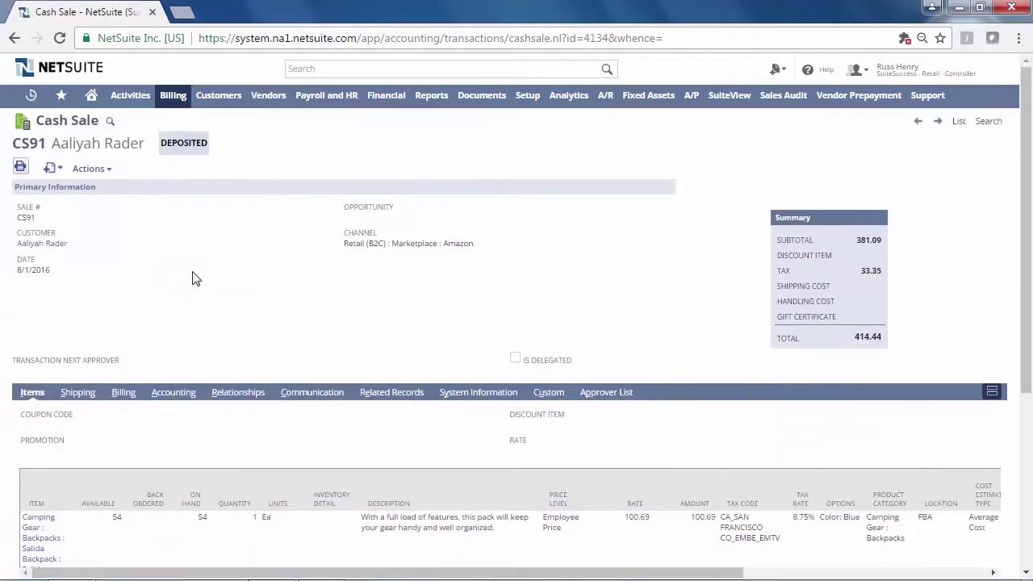
# - Open the A/P dashboard and examine its key performance indicators, Expiring PO Discounts and Accounts Payable Cash Outlay
pyautogui.click(695, 100)
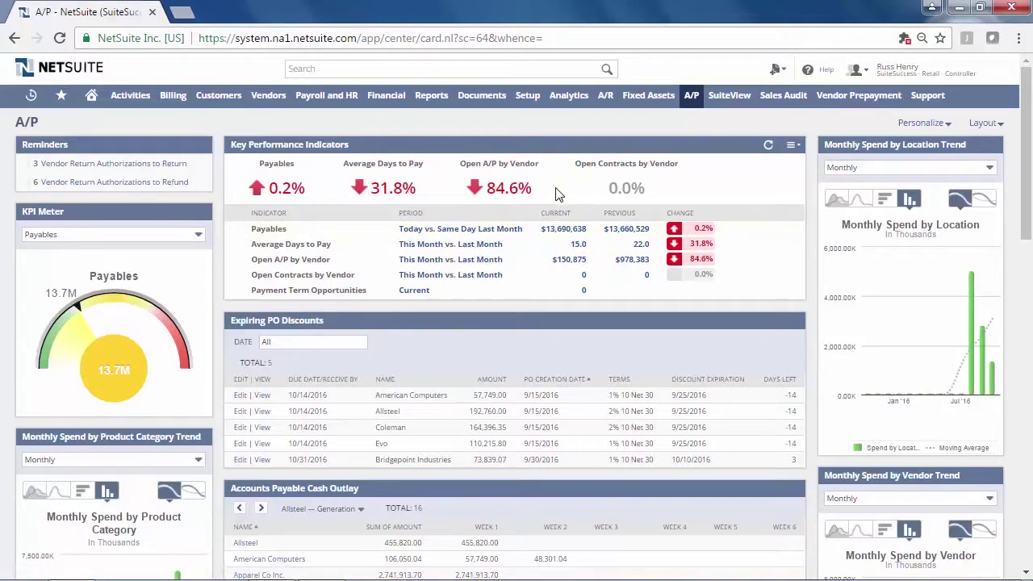
pyautogui.scroll(-2, 424, 396)
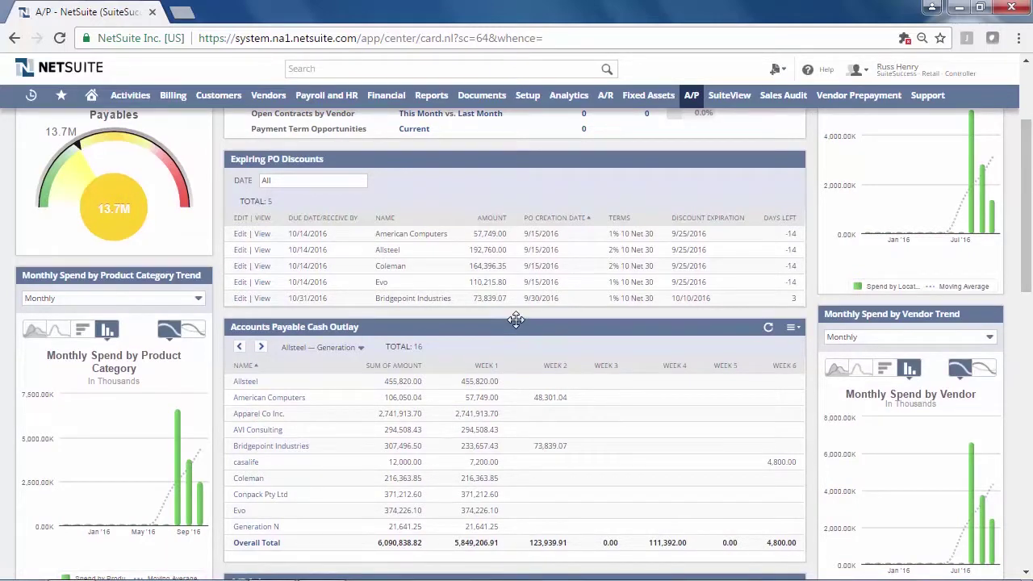
pyautogui.scroll(2, 512, 318)
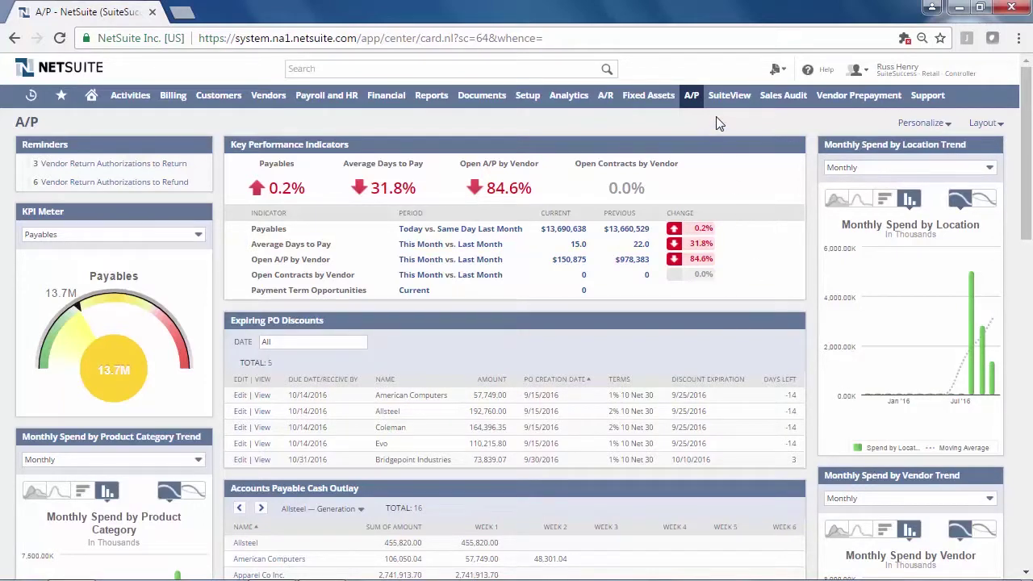
# - Drill down from the SuiteView dashboard's quarter-to-date Sales figure to the Sales by Customer Detail report
pyautogui.click(727, 98)
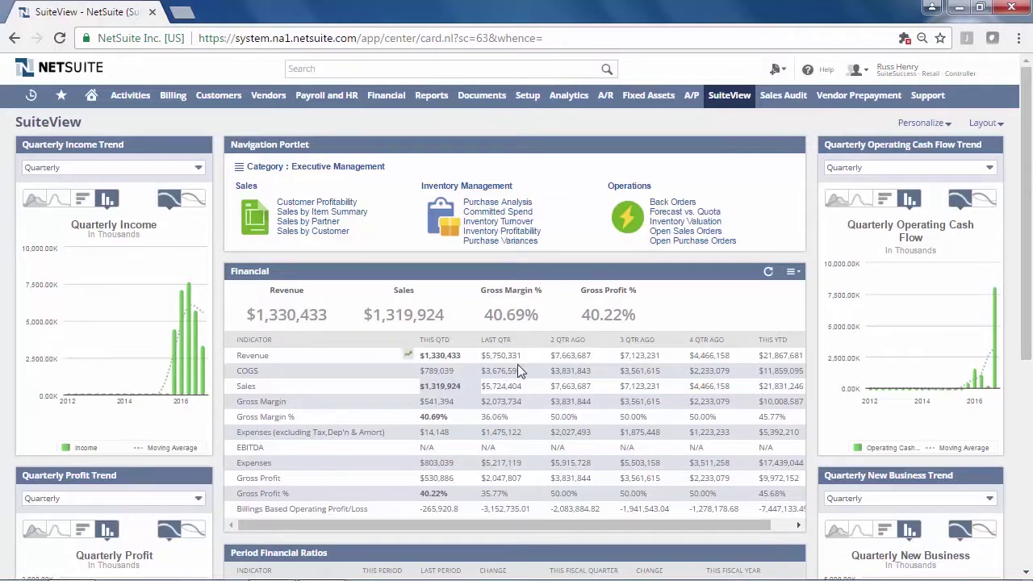
pyautogui.click(442, 388)
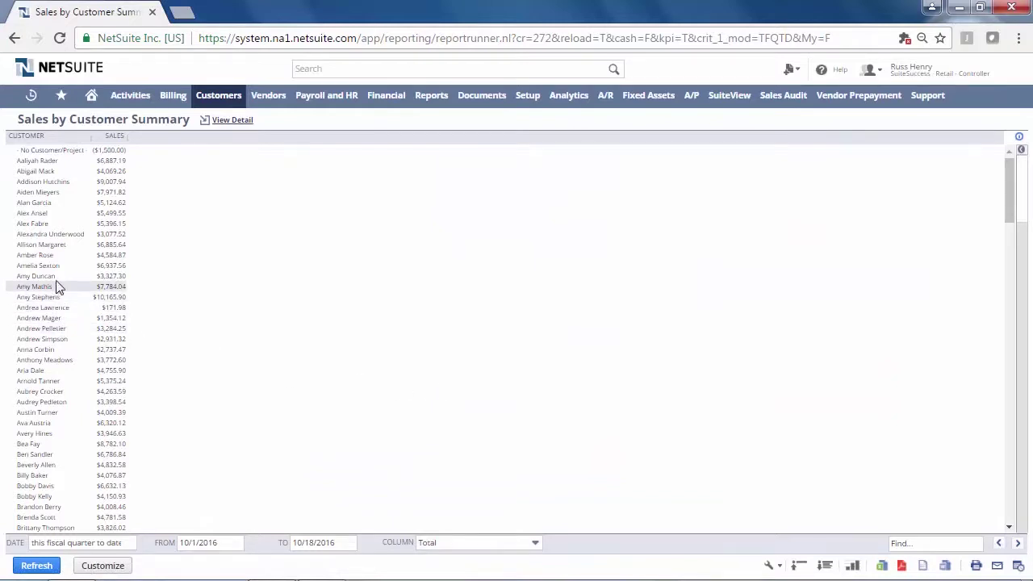
pyautogui.click(226, 125)
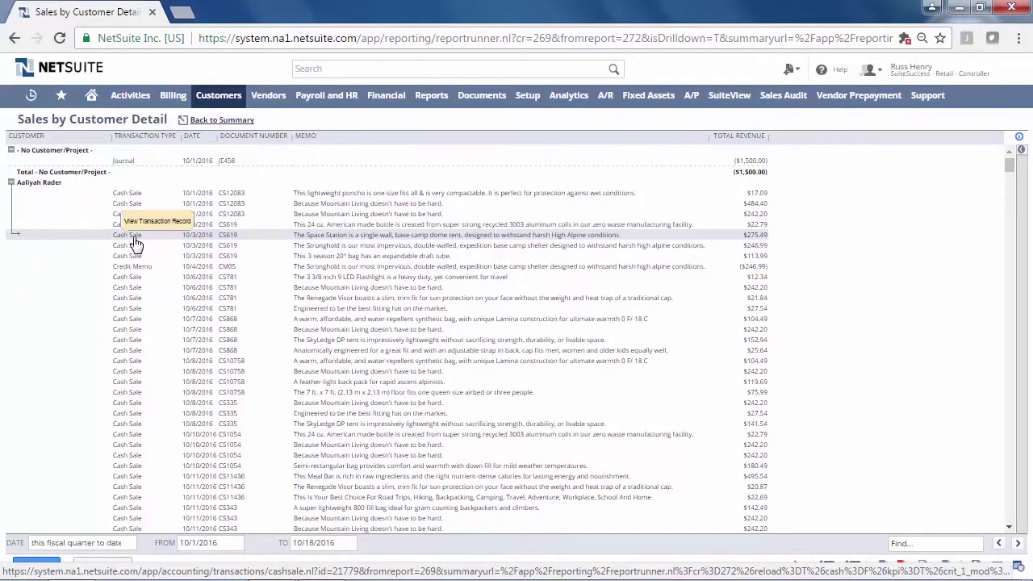
# - Open the first named customer's 10/1/2016 cash sale, examine its item lines and view its GL Impact
pyautogui.click(128, 208)
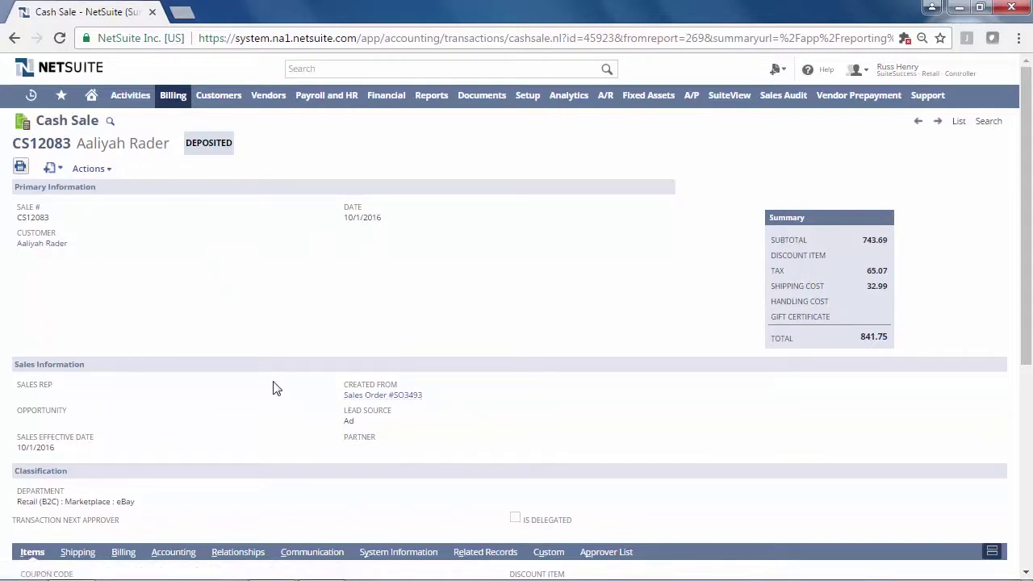
pyautogui.scroll(-4, 272, 389)
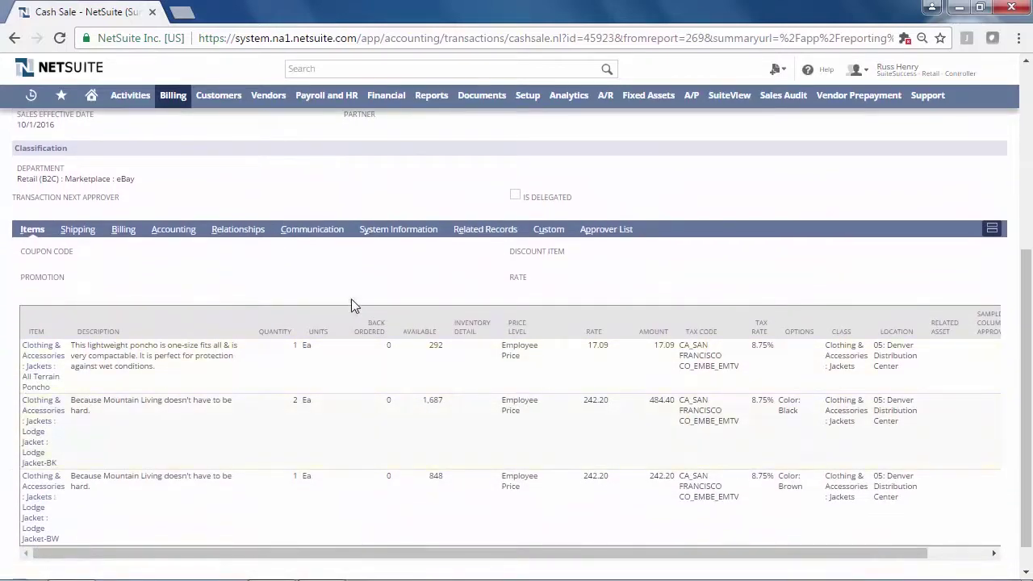
pyautogui.scroll(4, 311, 267)
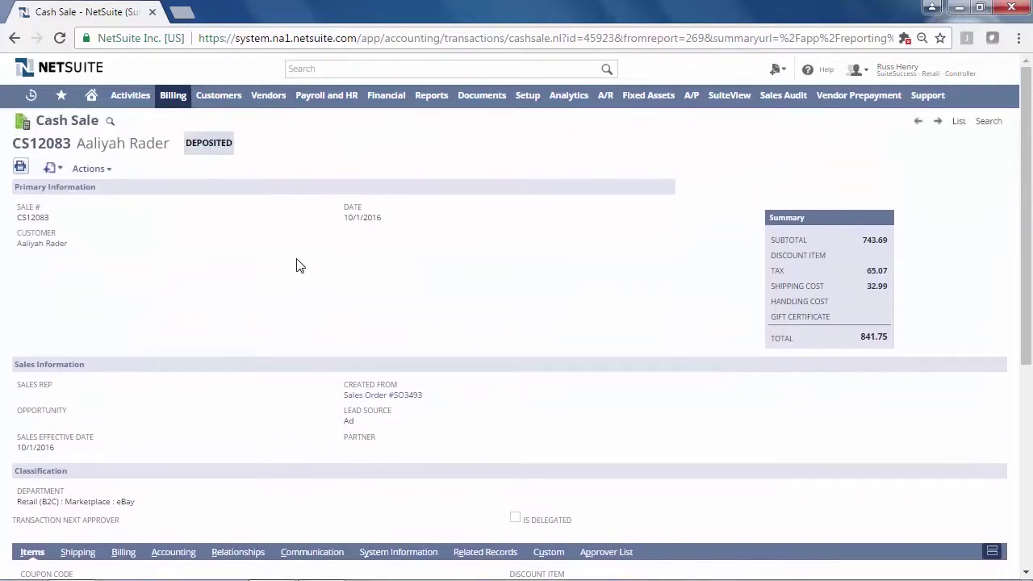
pyautogui.moveTo(110, 177)
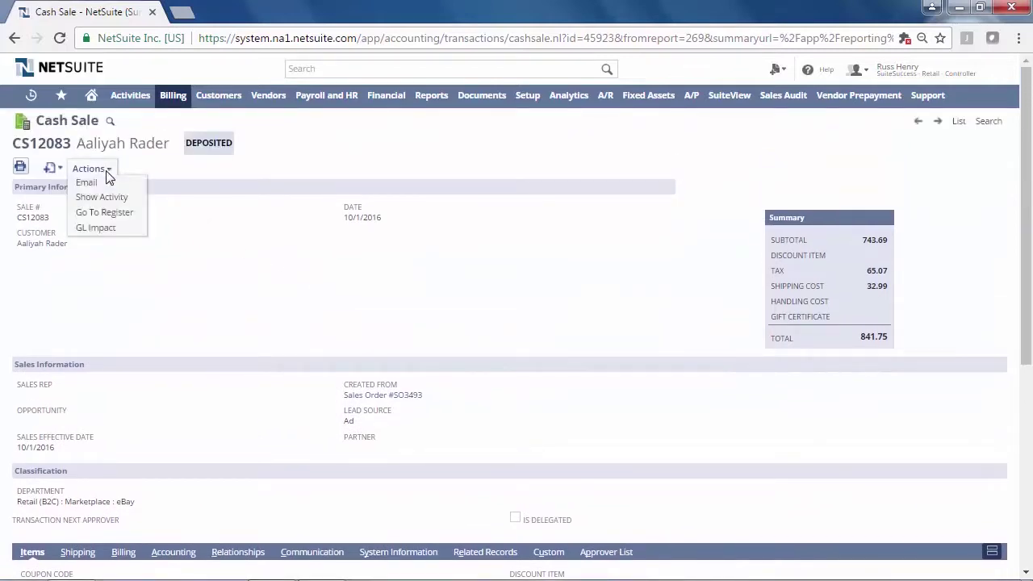
pyautogui.click(120, 233)
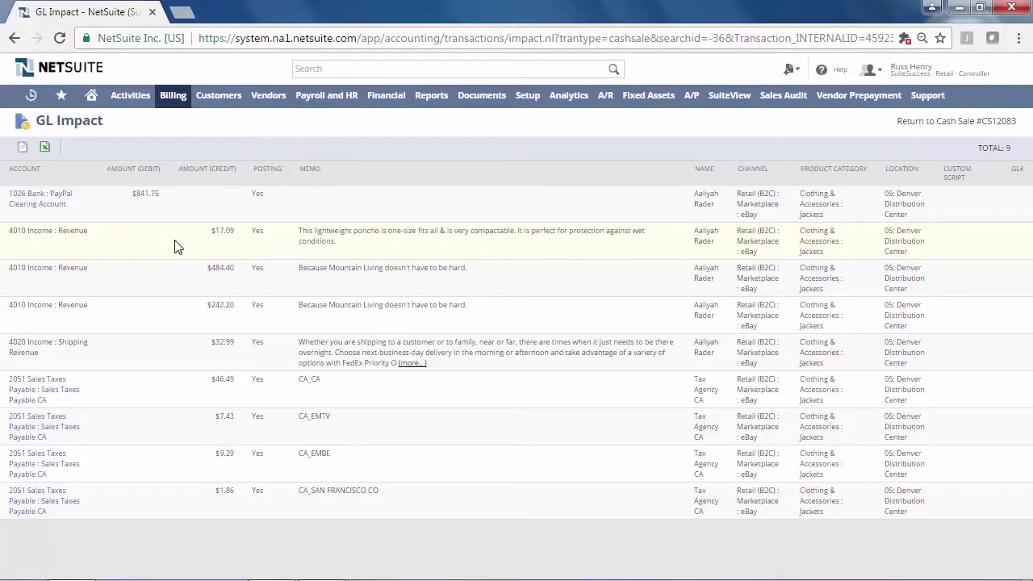
# - Search globally for "margin" and open the Income Statement with Margin % report
pyautogui.click(313, 70)
pyautogui.click(313, 70)
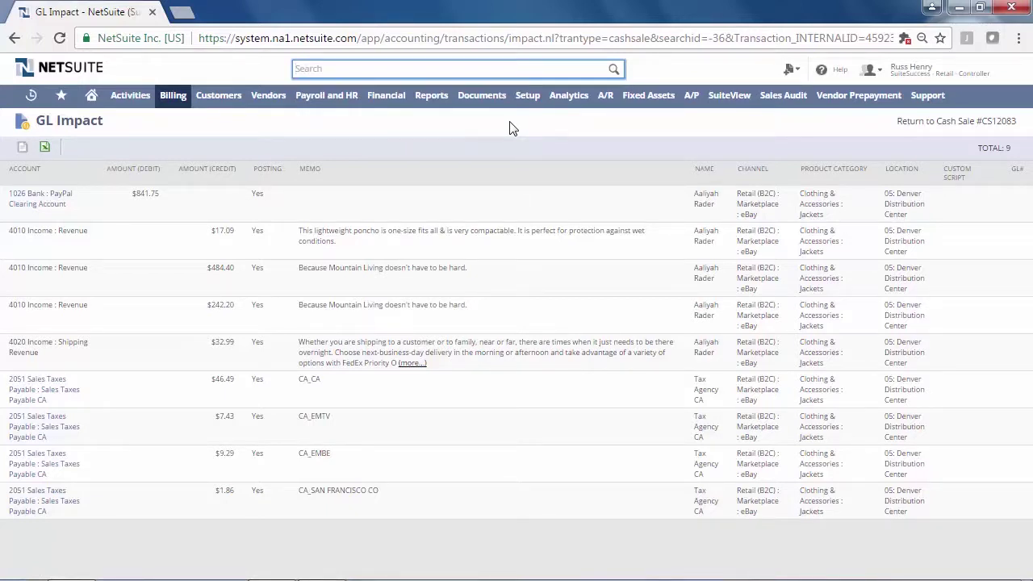
pyautogui.write('margin')
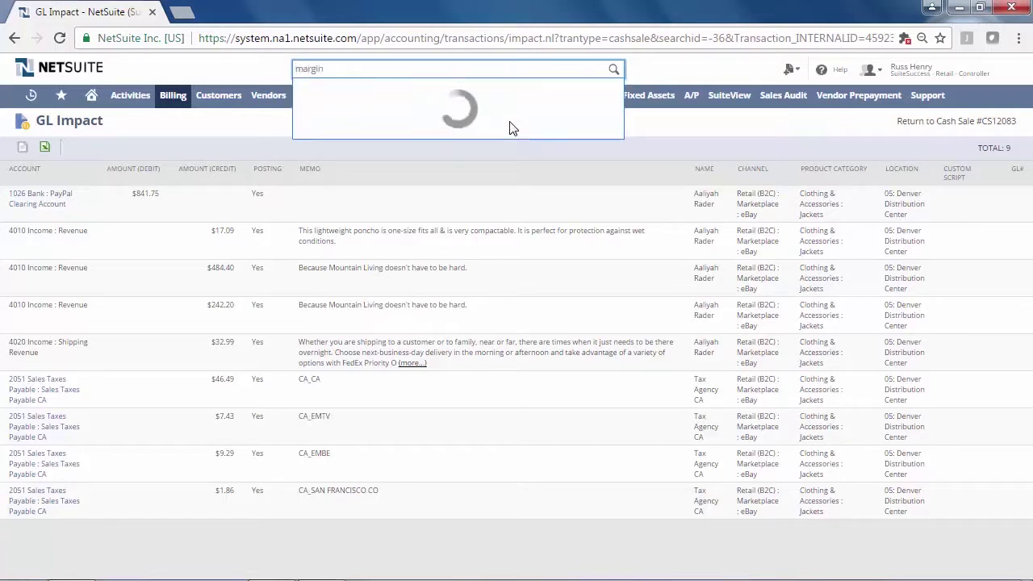
pyautogui.click(410, 88)
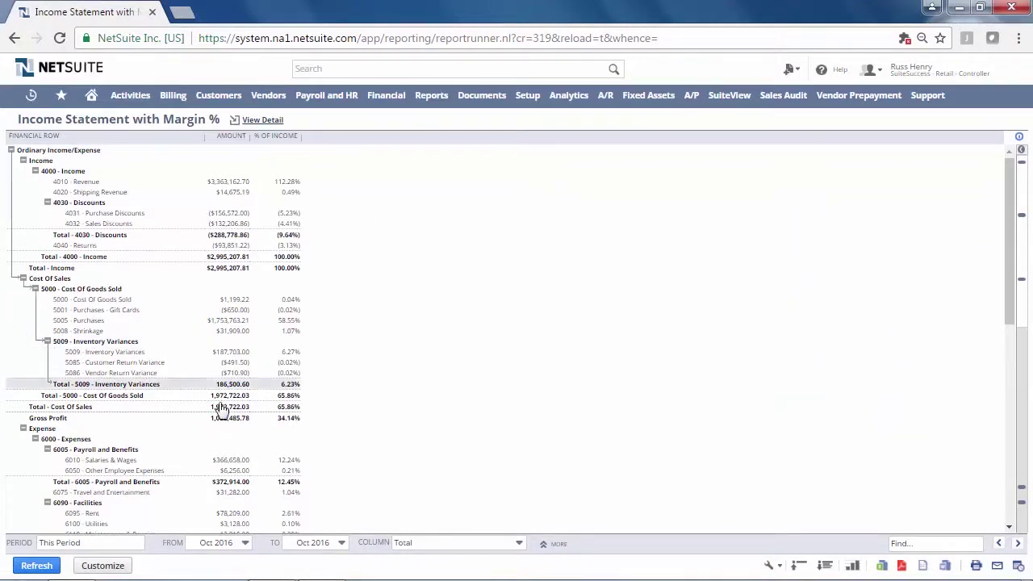
# - Break the Income Statement with Margin % report's columns down by Location and refresh it
pyautogui.click(90, 545)
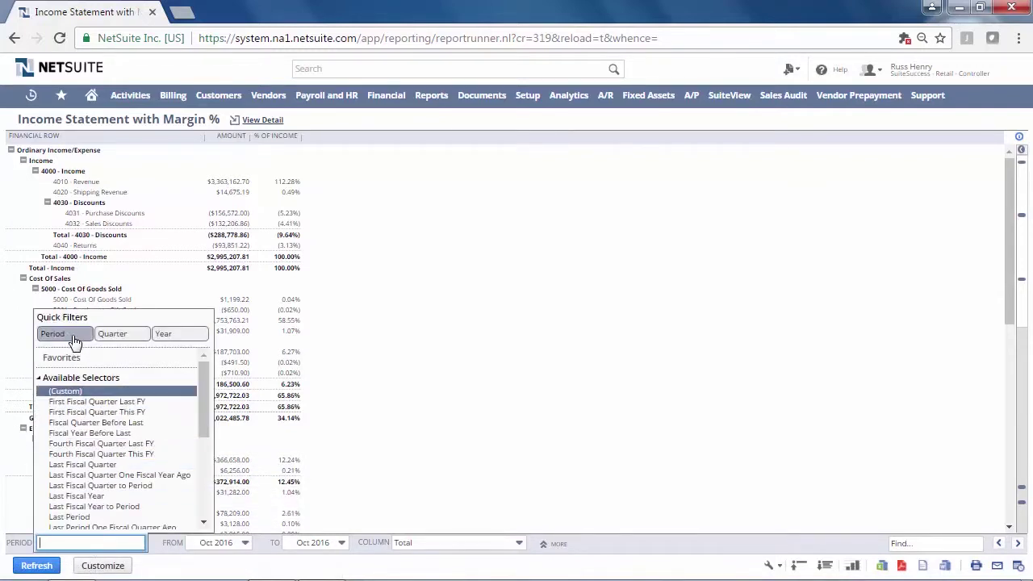
pyautogui.click(381, 326)
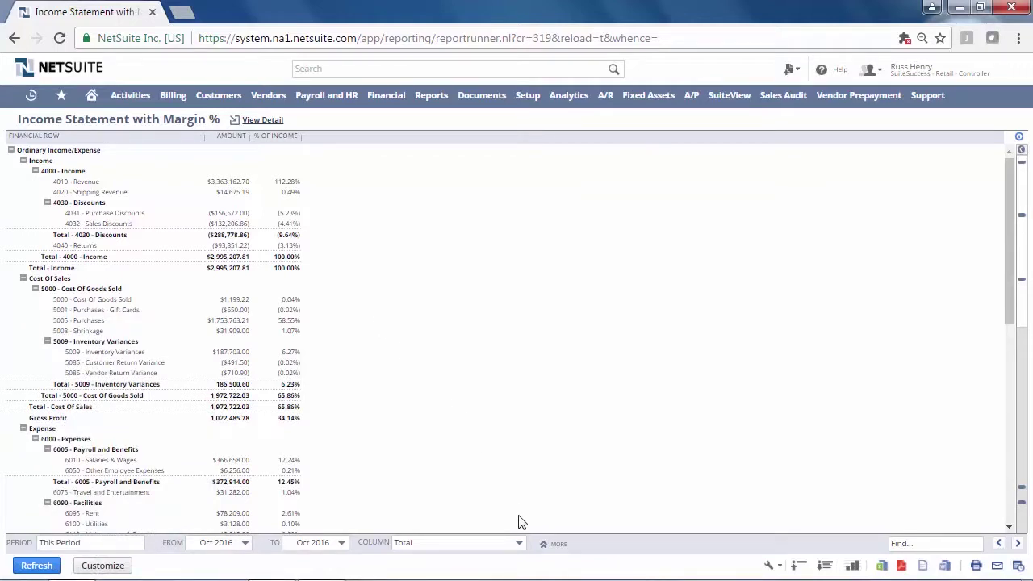
pyautogui.click(520, 544)
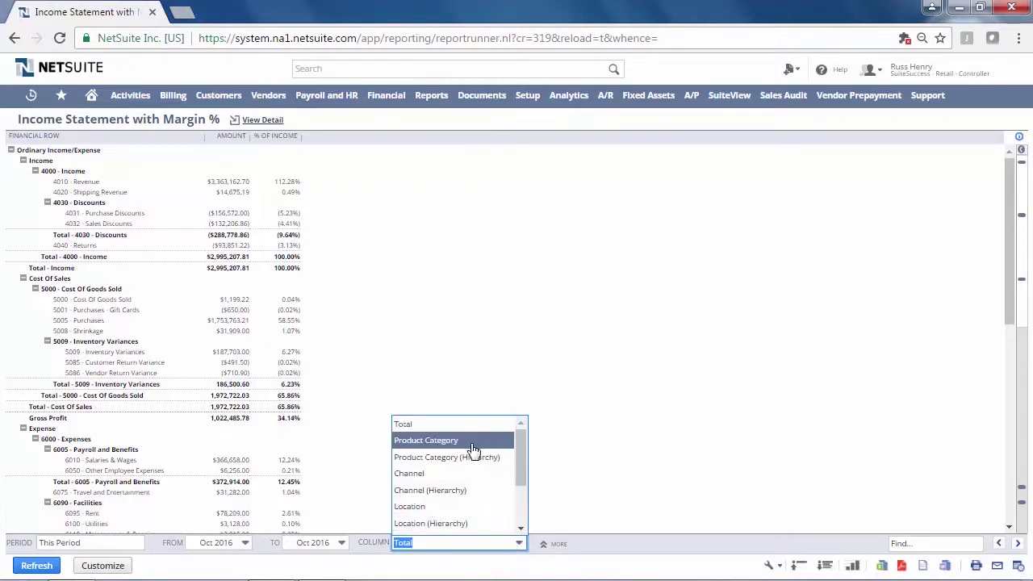
pyautogui.moveTo(521, 451); pyautogui.dragTo(520, 490)
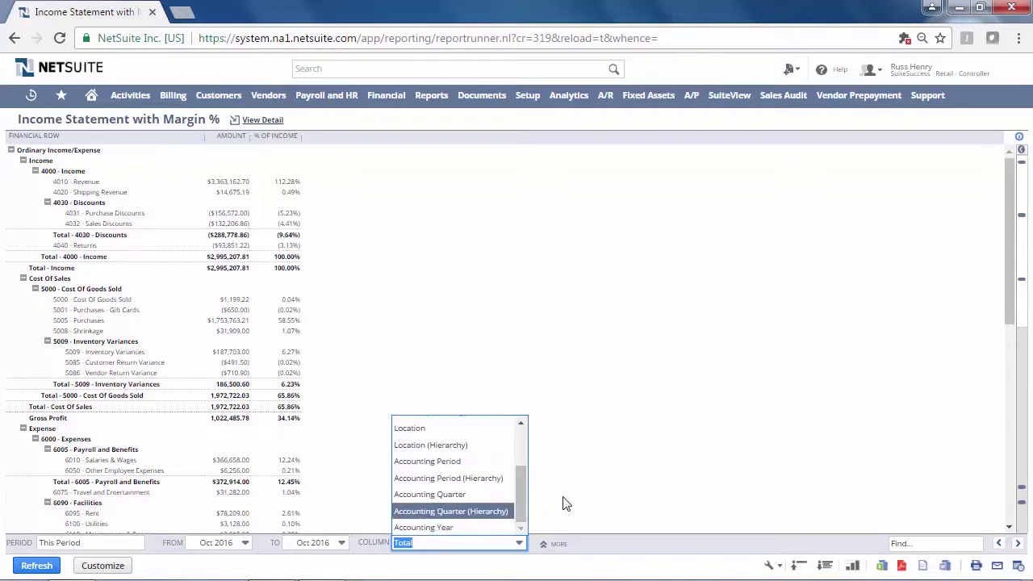
pyautogui.click(421, 430)
pyautogui.click(36, 566)
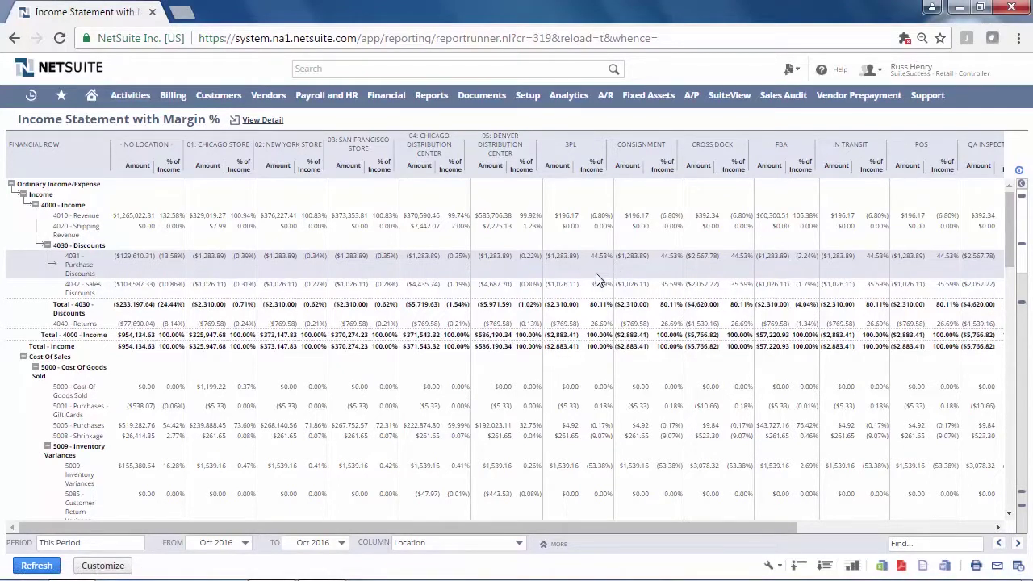
# - Set the report's column breakdown back to Total and refresh the income statement
pyautogui.click(519, 543)
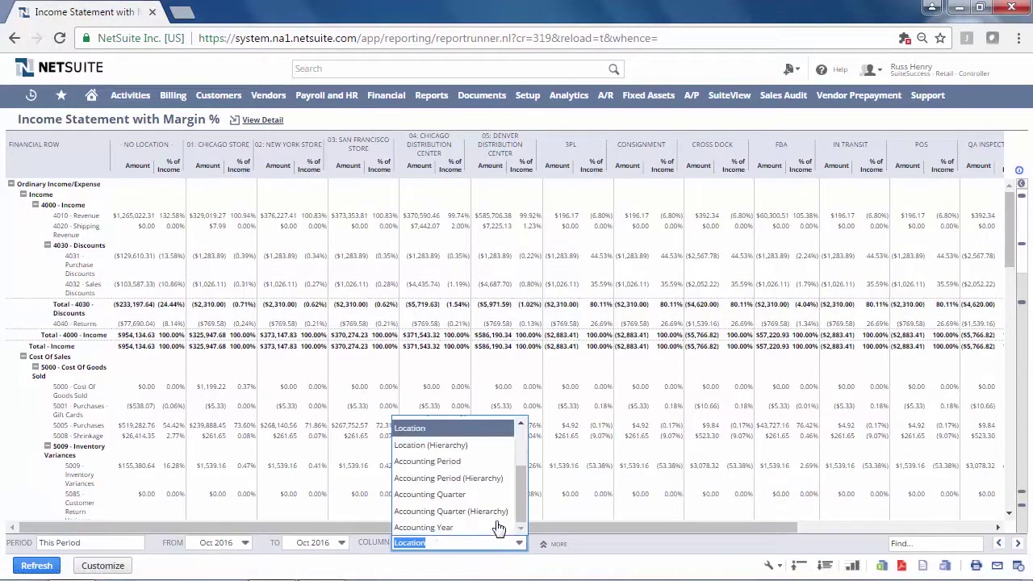
pyautogui.scroll(5, 500, 452)
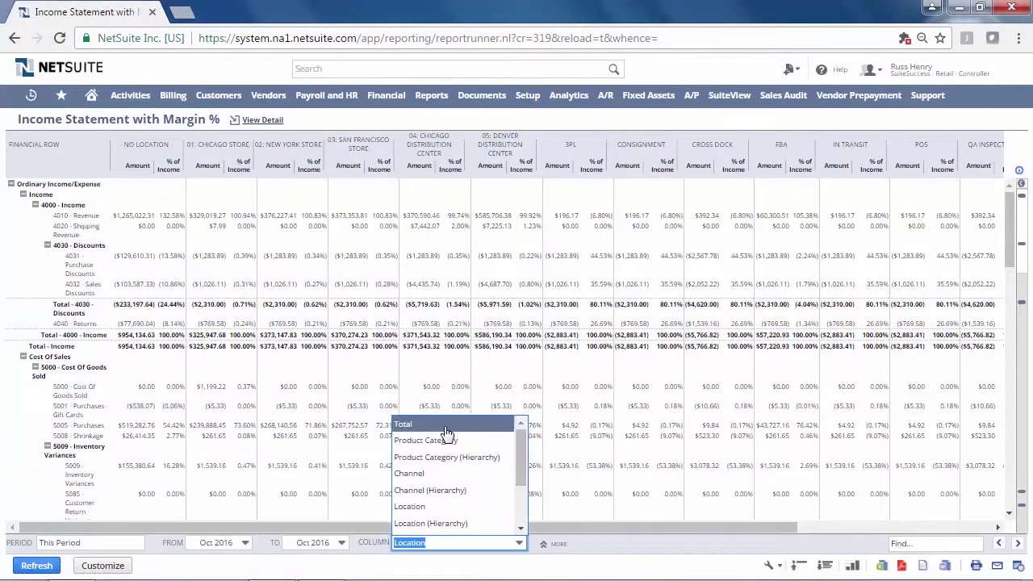
pyautogui.click(445, 423)
pyautogui.click(45, 567)
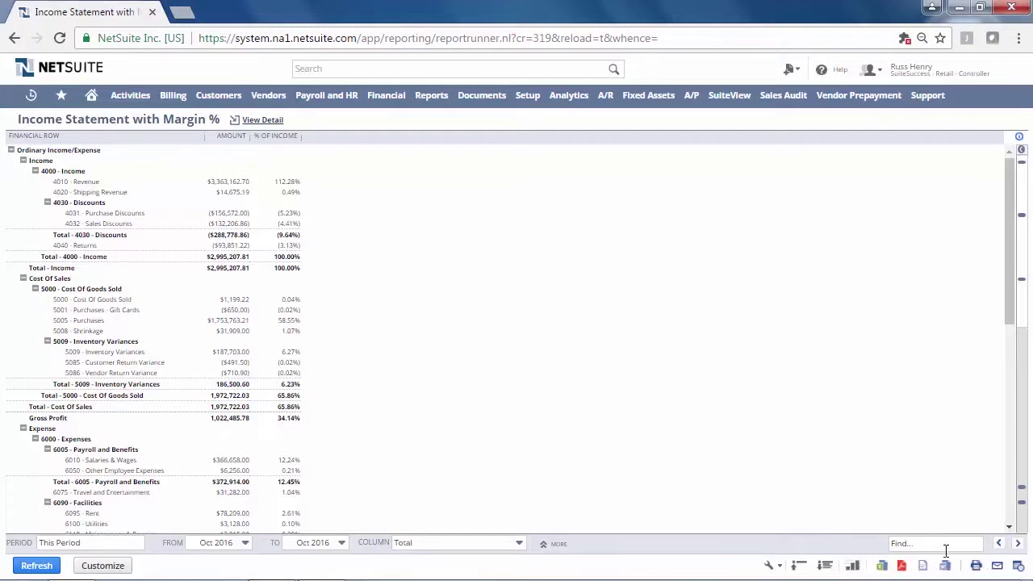
# - Find "income" within the report and advance to the next match
pyautogui.click(920, 544)
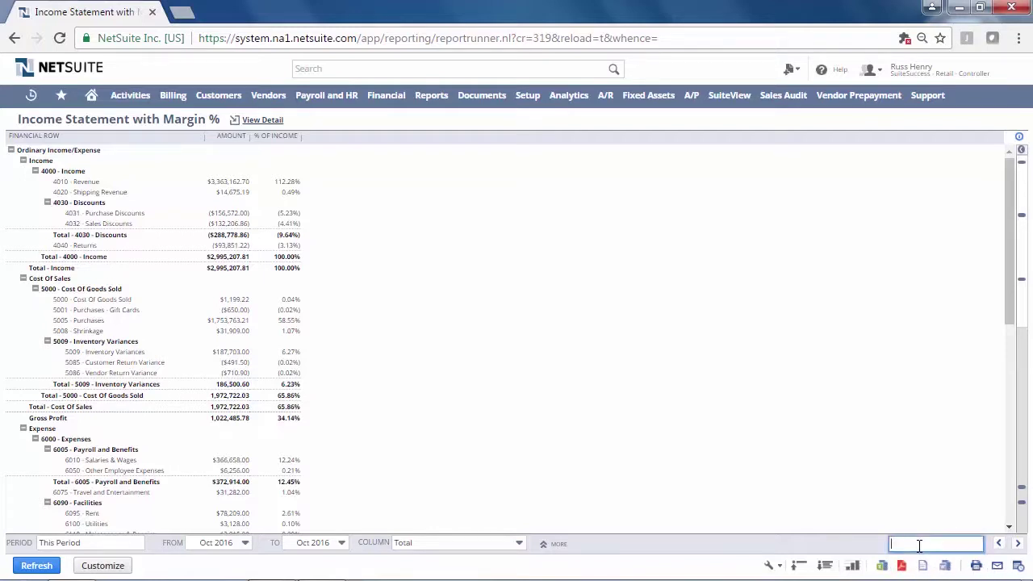
pyautogui.click(919, 546)
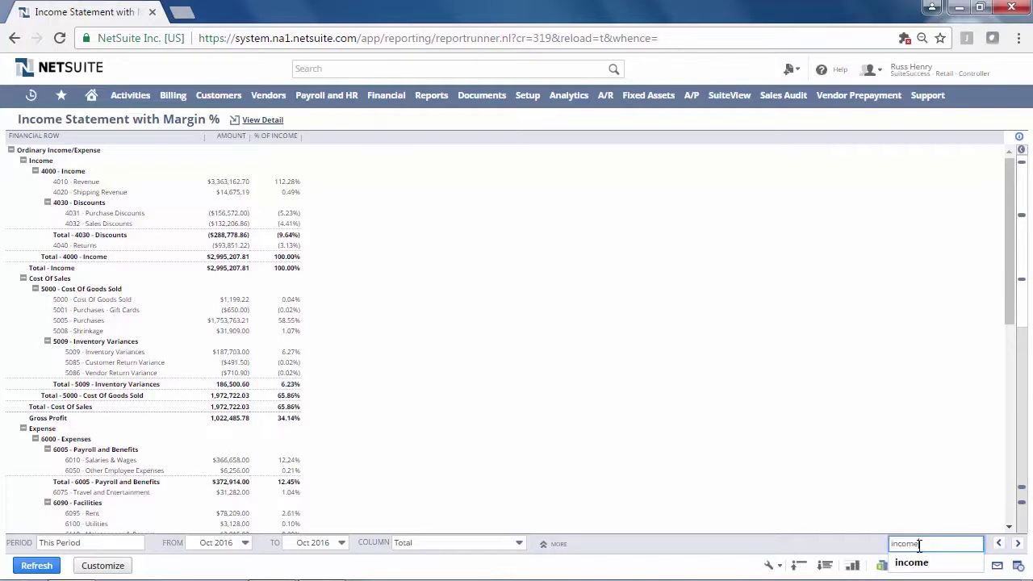
pyautogui.click(1019, 545)
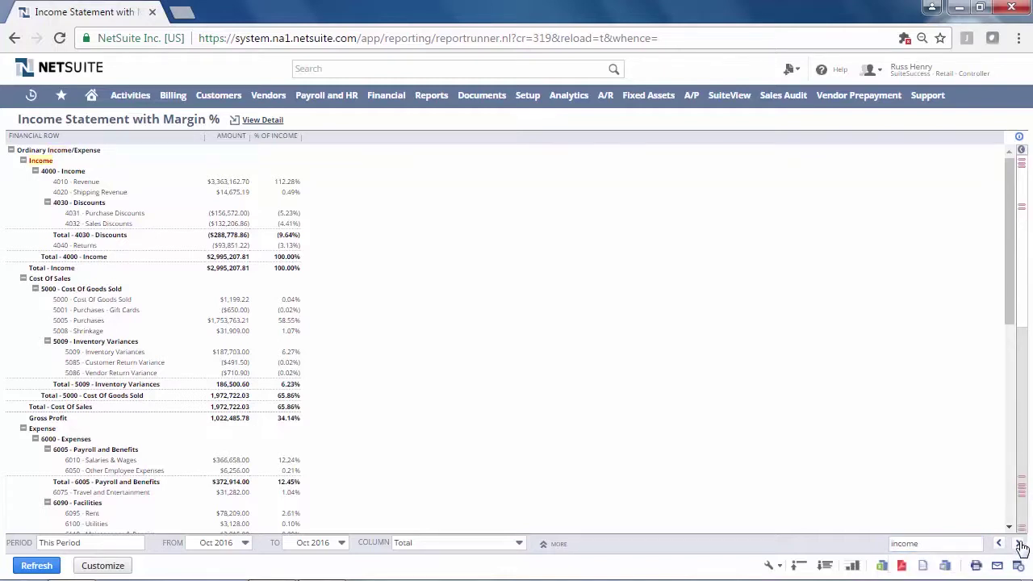
pyautogui.click(1018, 544)
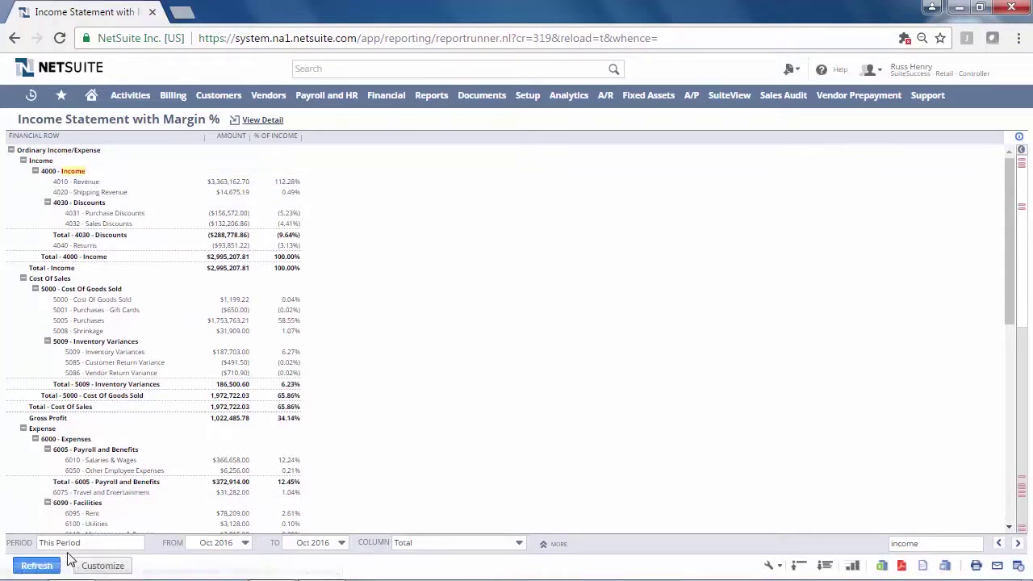
# - Customize the report's columns by adding another Amount field from the Financial fields
pyautogui.click(102, 568)
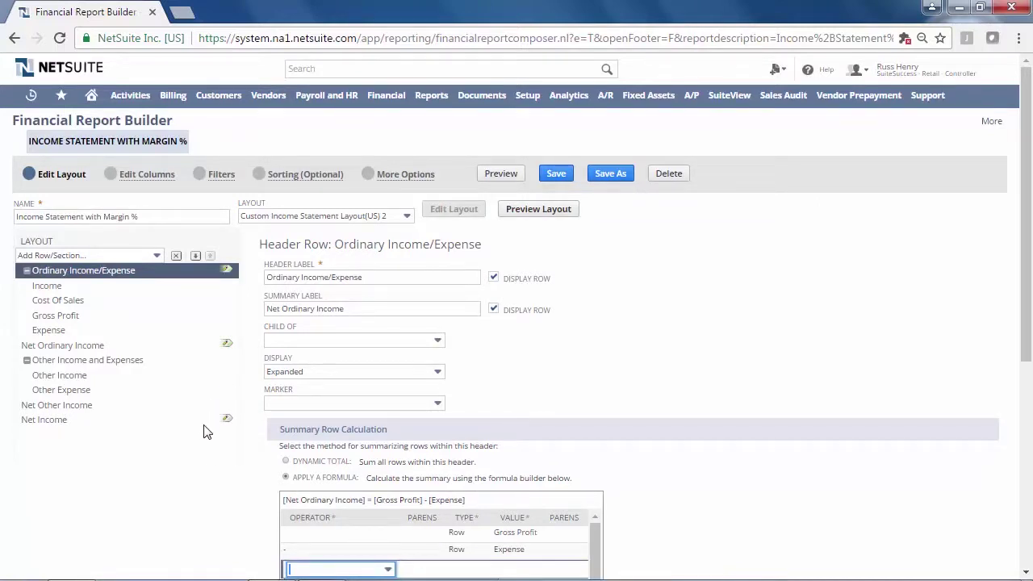
pyautogui.click(145, 180)
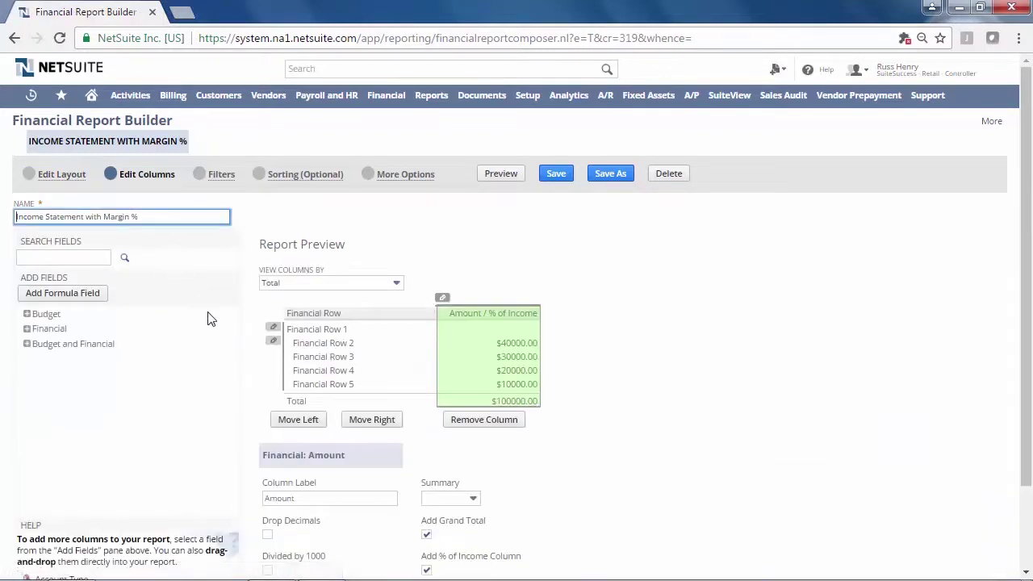
pyautogui.click(26, 329)
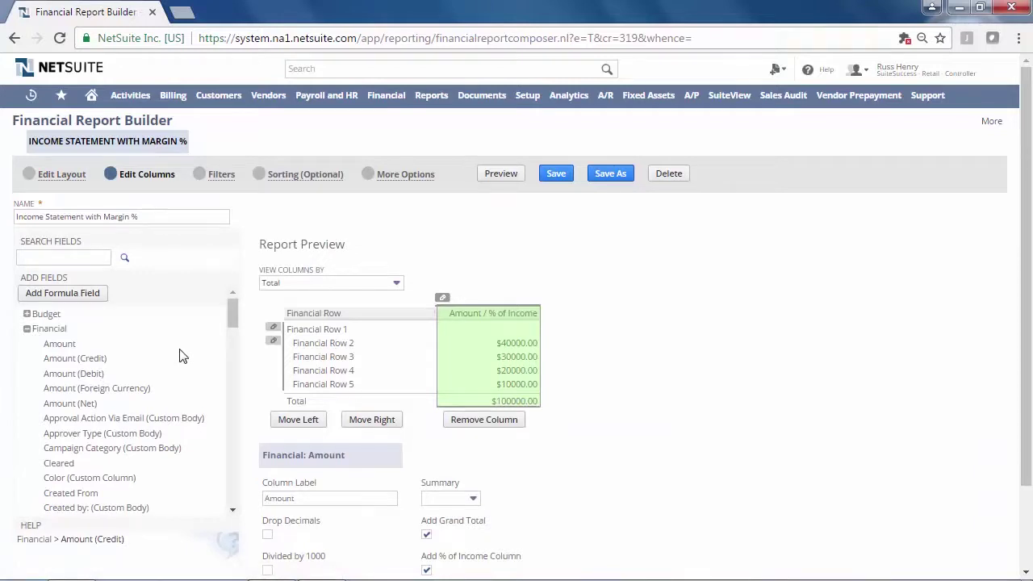
pyautogui.click(68, 347)
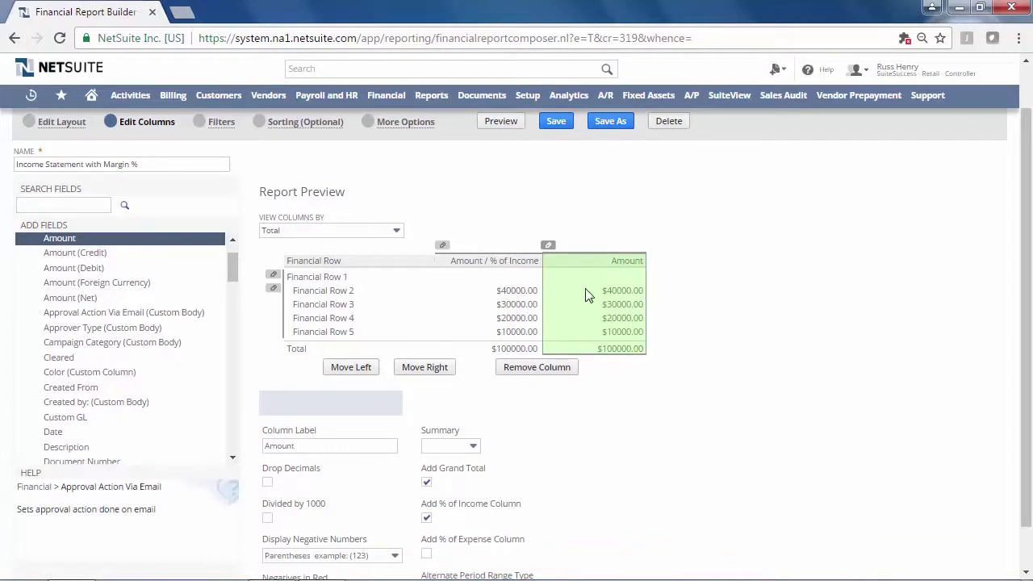
# - Label the added Amount column "Previous Period"
pyautogui.doubleClick(313, 448)
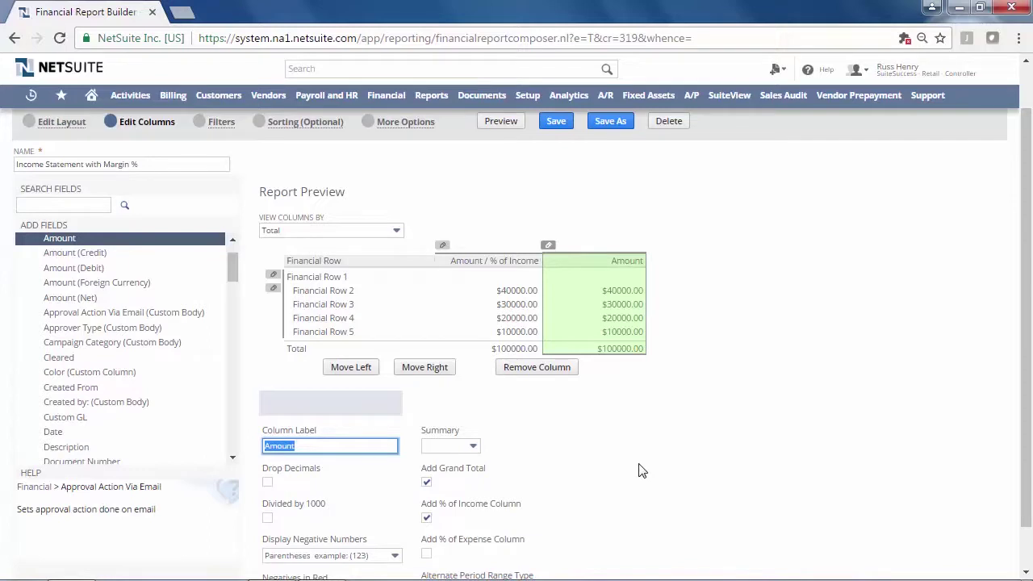
pyautogui.write('Previous Period')
pyautogui.click(639, 466)
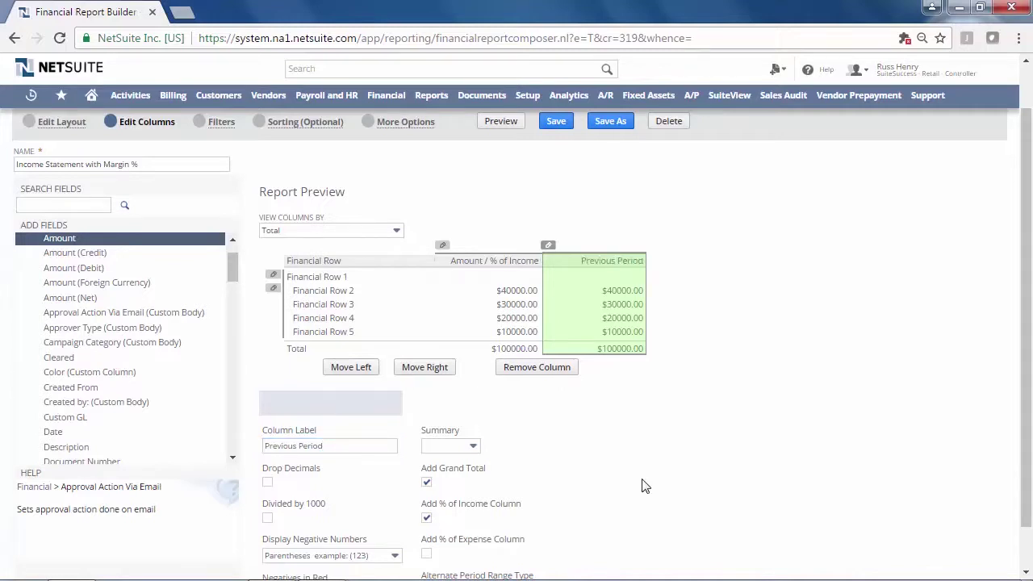
# - Set the Previous Period column's alternate period range to Last Period, relative to report date, and preview the customized report
pyautogui.scroll(-1, 644, 484)
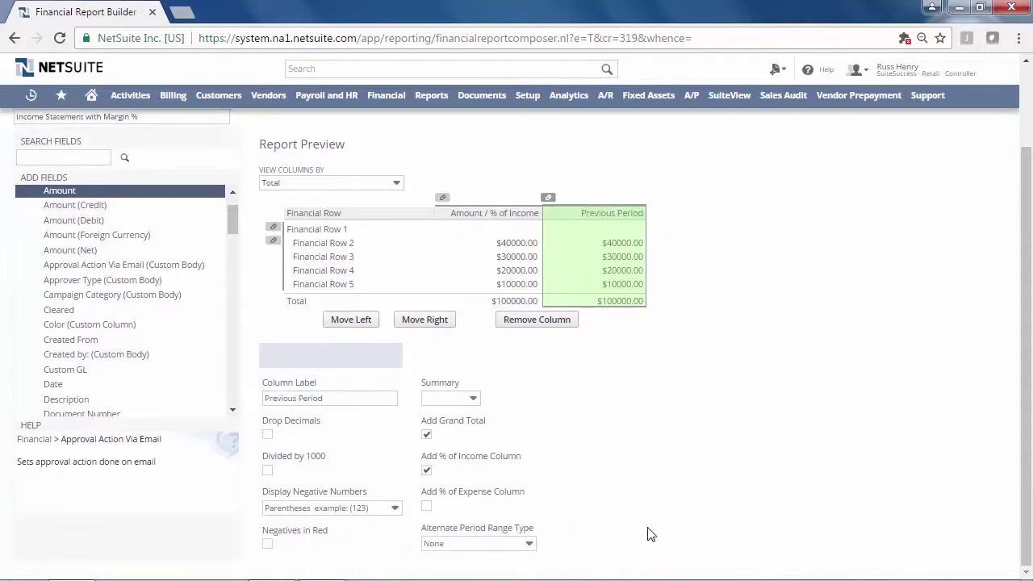
pyautogui.click(527, 544)
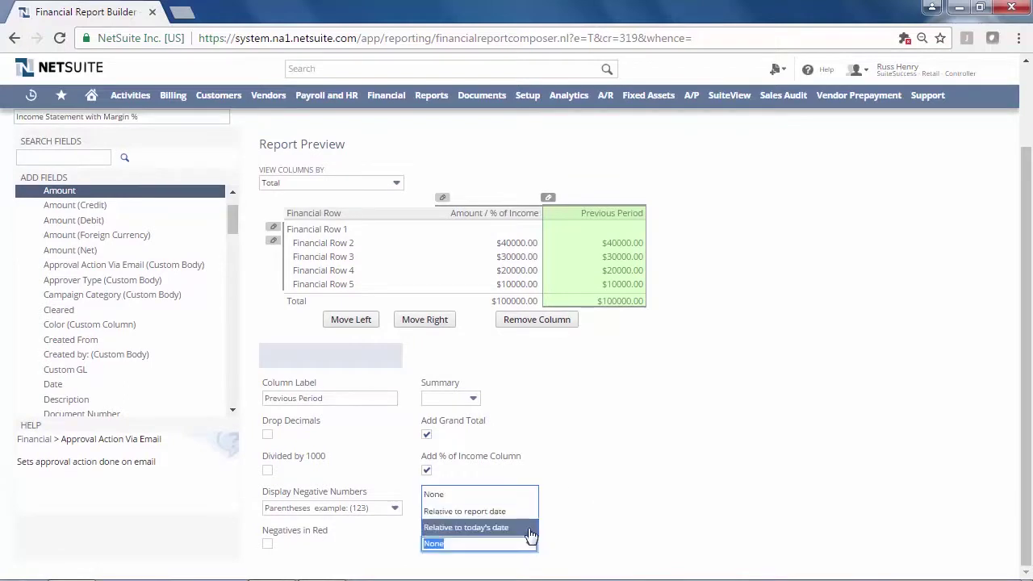
pyautogui.click(510, 512)
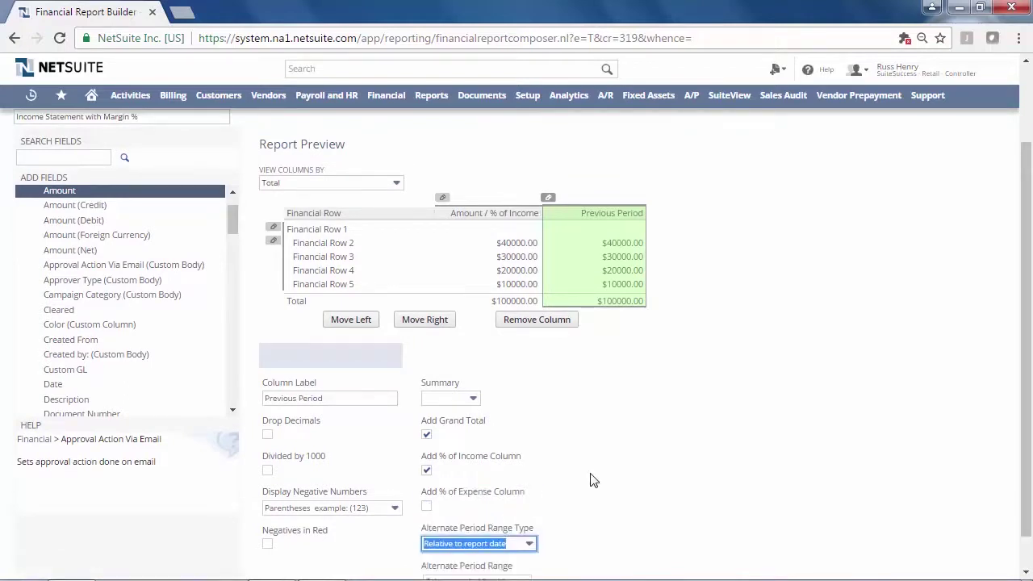
pyautogui.scroll(-1, 590, 480)
pyautogui.click(486, 546)
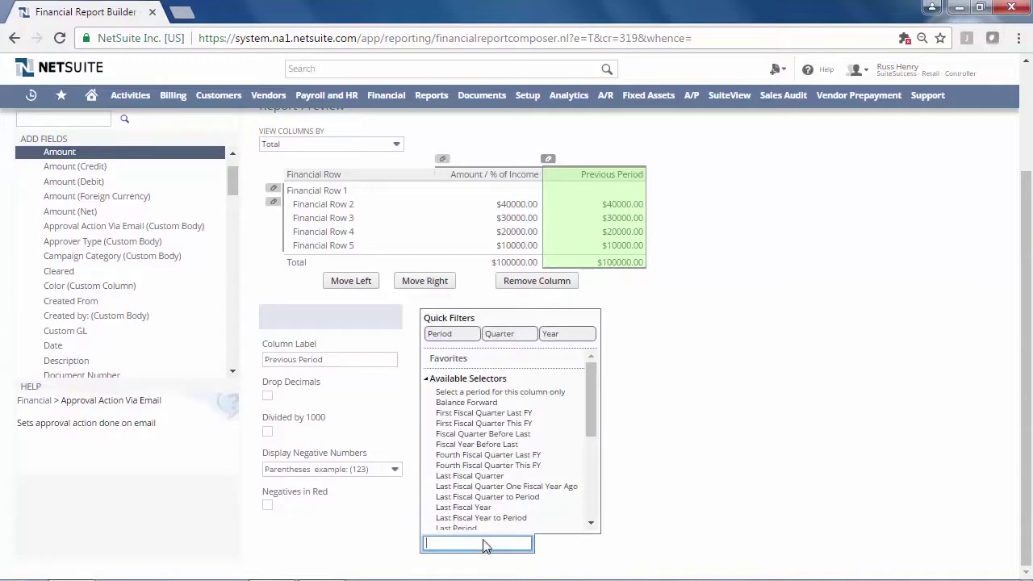
pyautogui.click(453, 335)
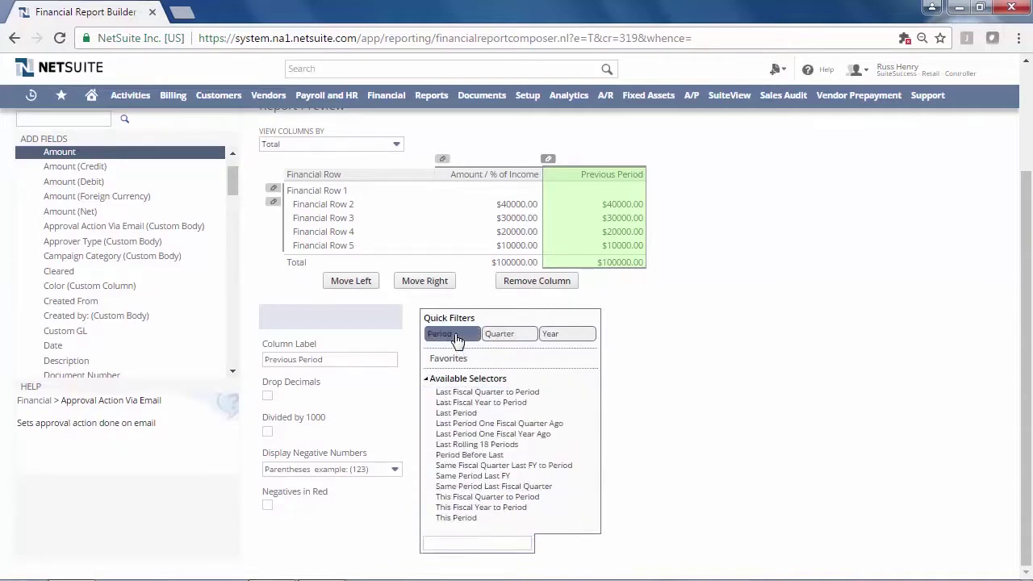
pyautogui.click(464, 414)
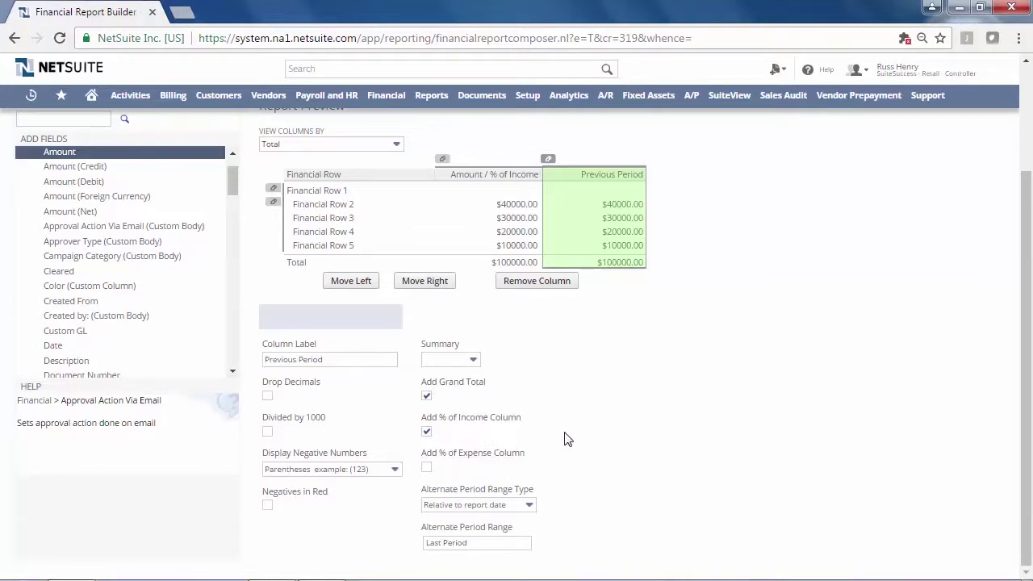
pyautogui.scroll(2, 704, 387)
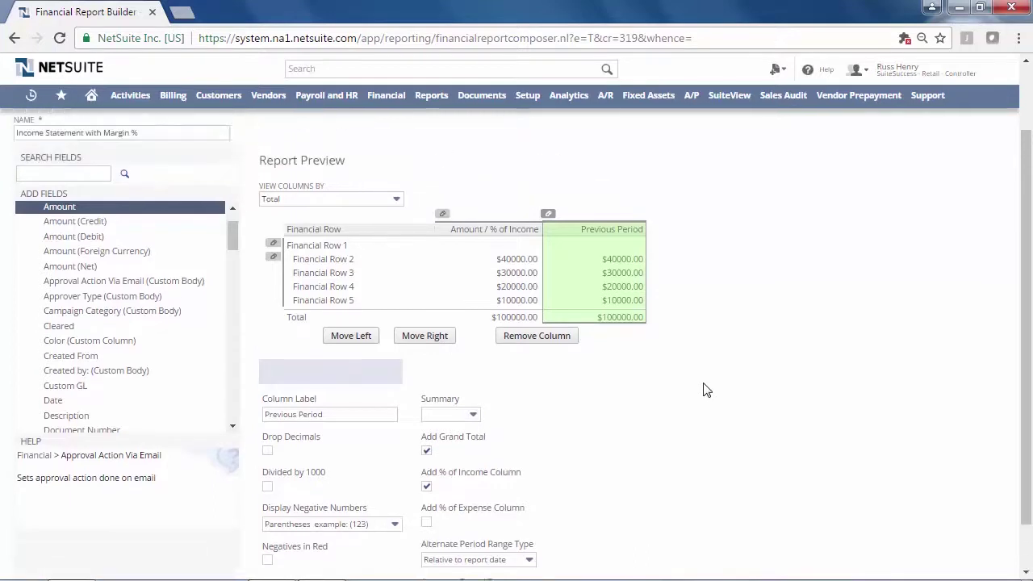
pyautogui.click(501, 174)
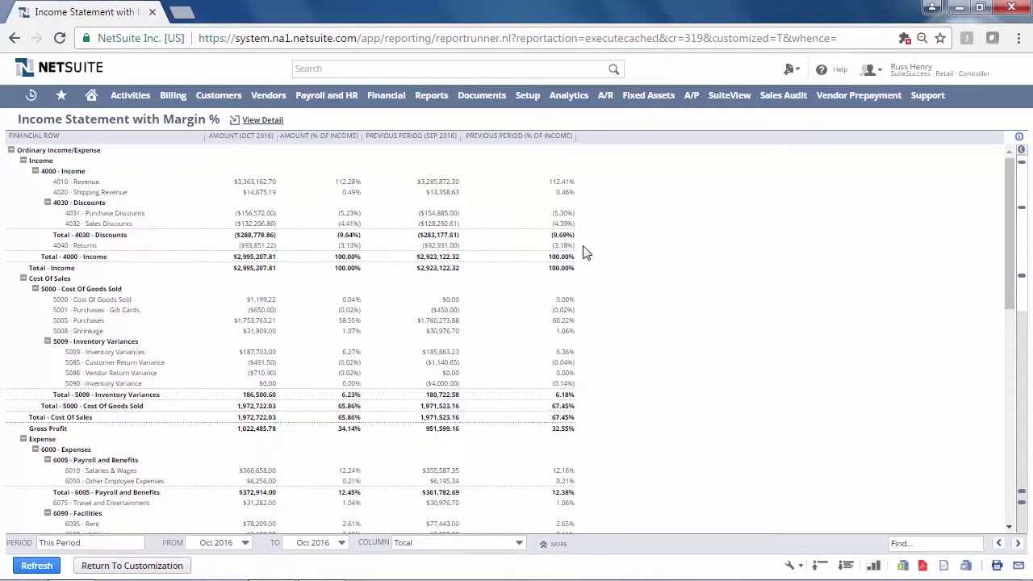
# - Switch to the SuiteSuccess - Retail - A/R Analyst role and examine its home dashboard's receivables indicators, A/R Aging and trend charts
pyautogui.moveTo(910, 81)
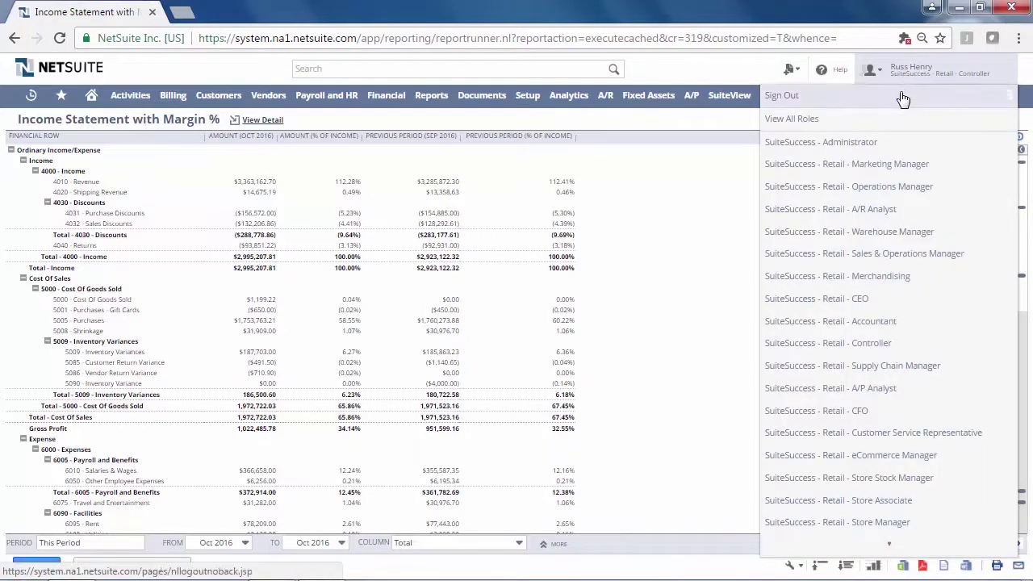
pyautogui.click(884, 210)
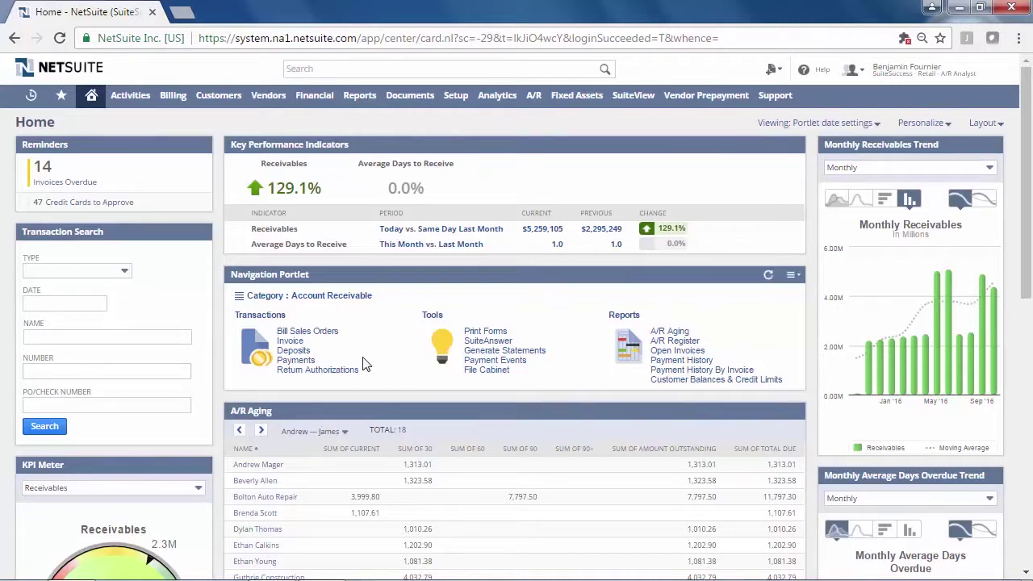
pyautogui.scroll(-1, 816, 395)
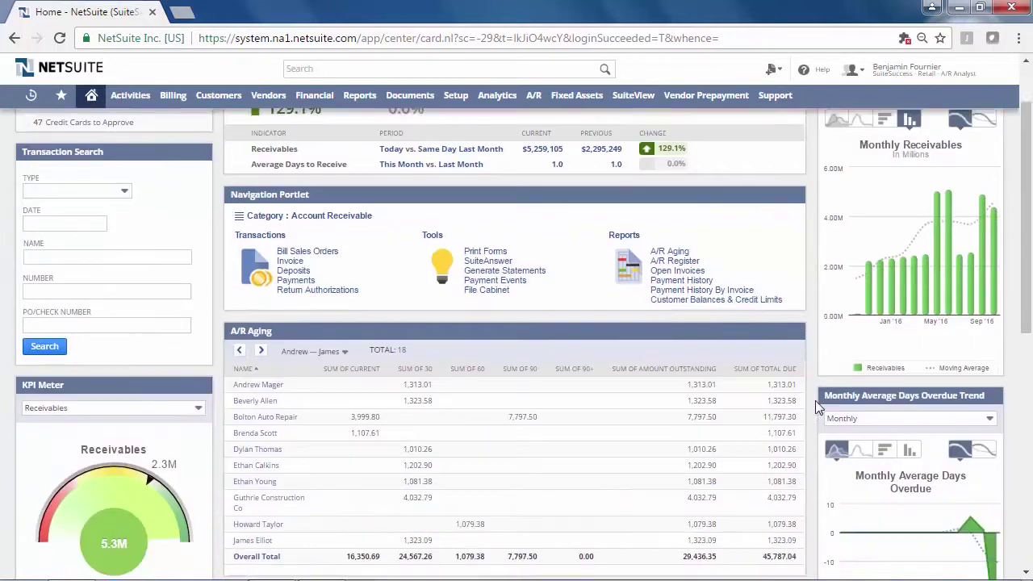
pyautogui.scroll(-1, 815, 401)
pyautogui.scroll(2, 816, 315)
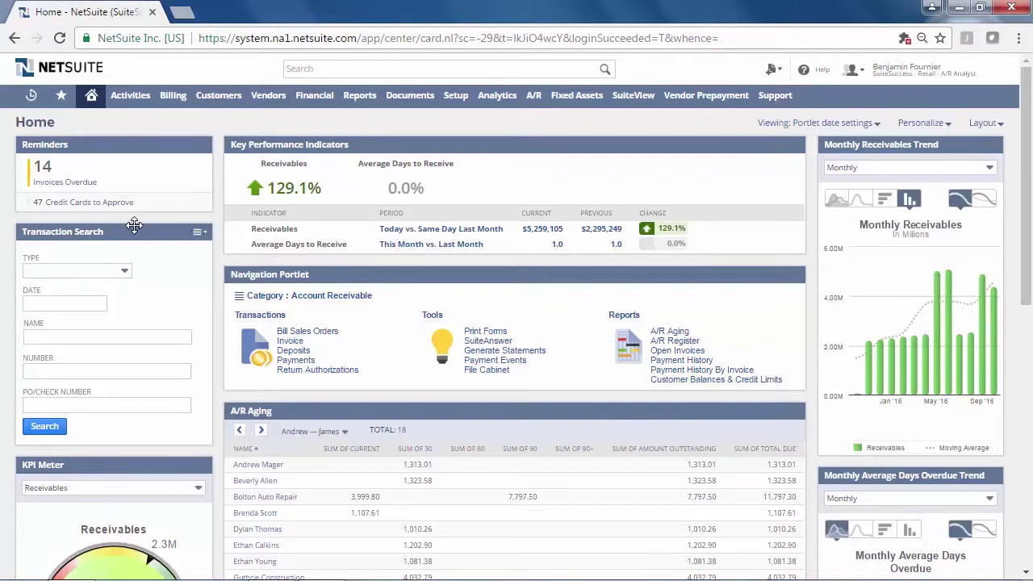
# - Switch back to the SuiteSuccess - Retail - Controller role
pyautogui.moveTo(880, 69)
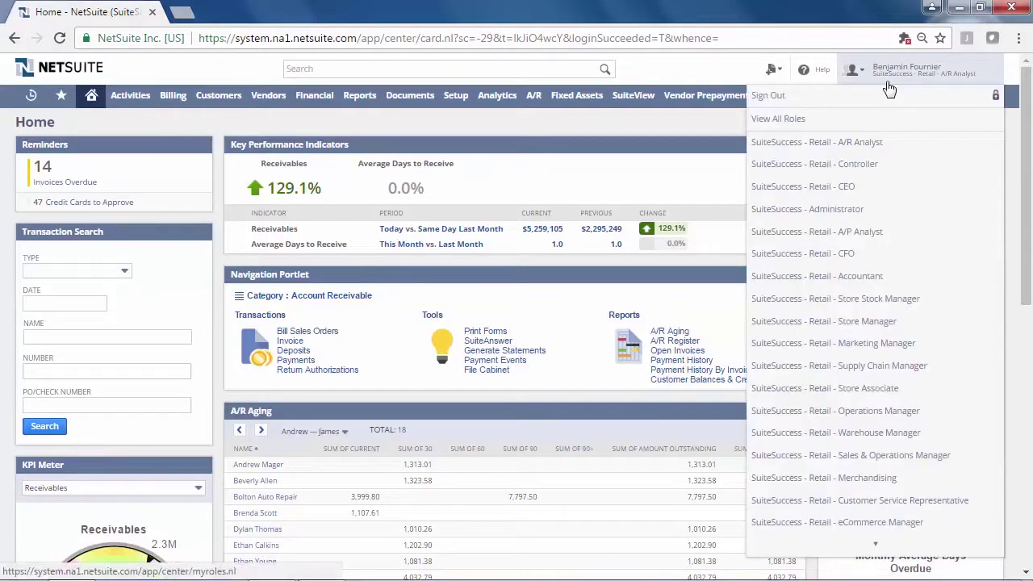
pyautogui.click(872, 165)
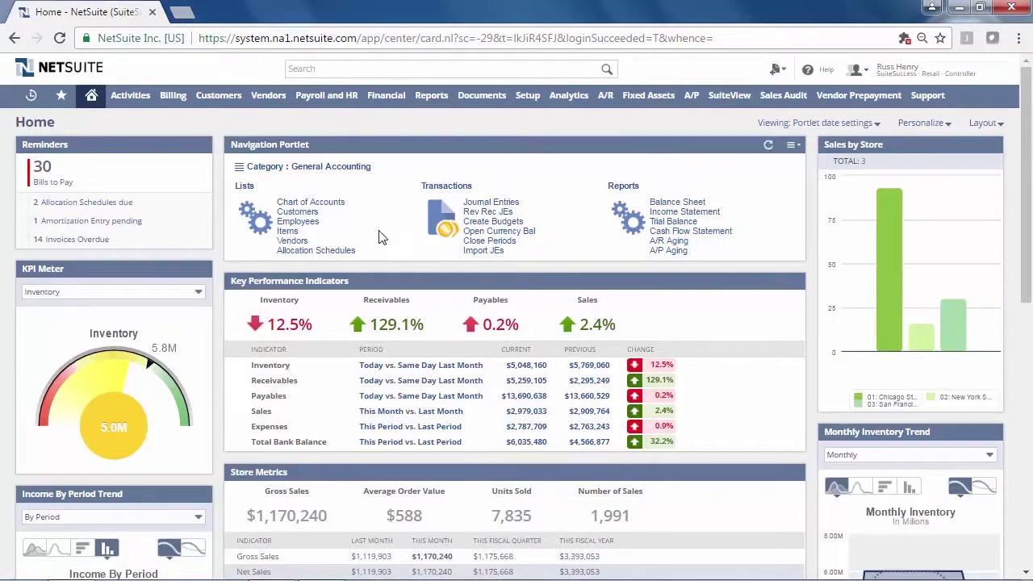
# - Open the Operating bank account's register from the Chart of Accounts, examine its transactions and return to the home dashboard
pyautogui.click(335, 209)
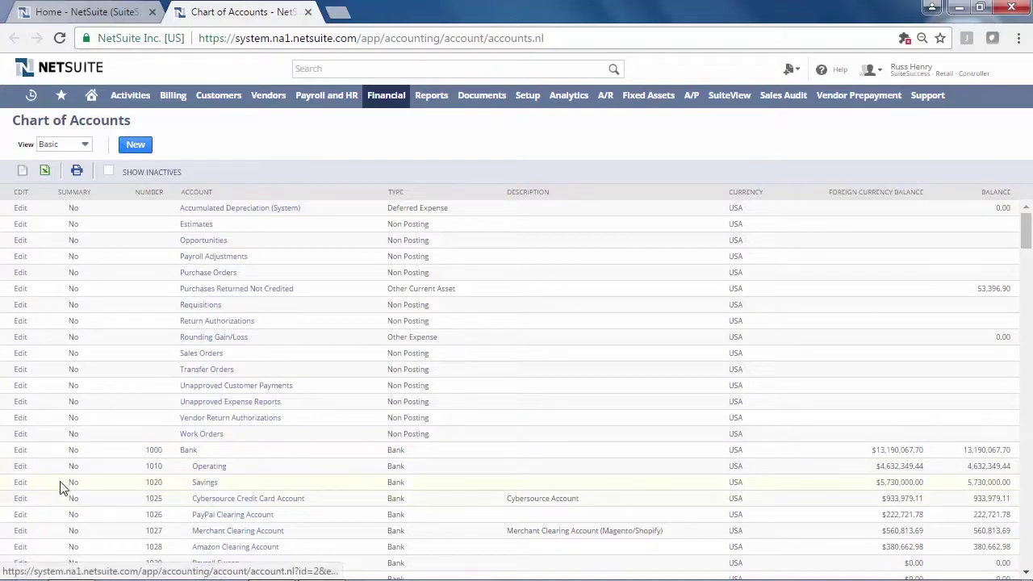
pyautogui.click(212, 469)
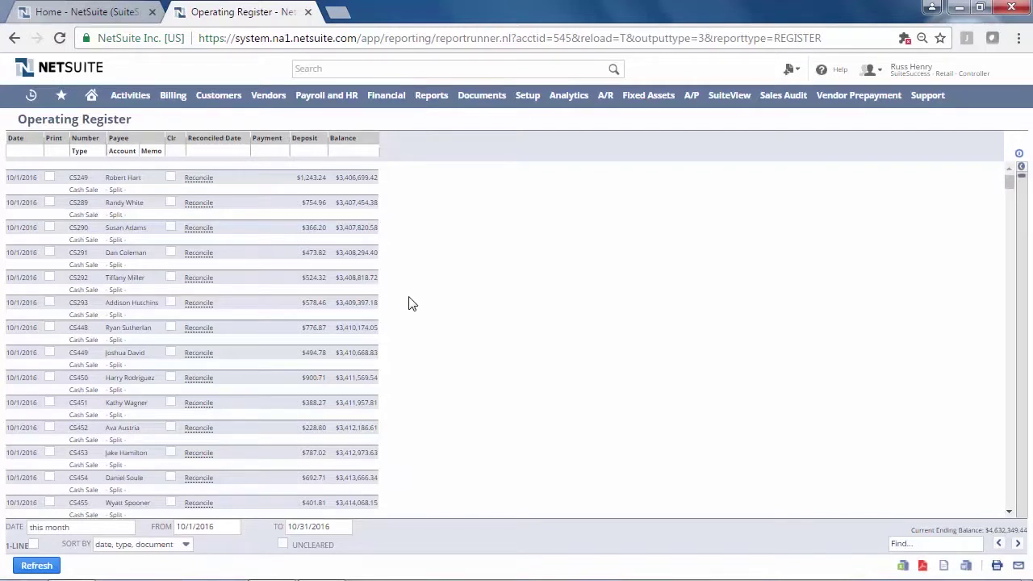
pyautogui.click(92, 96)
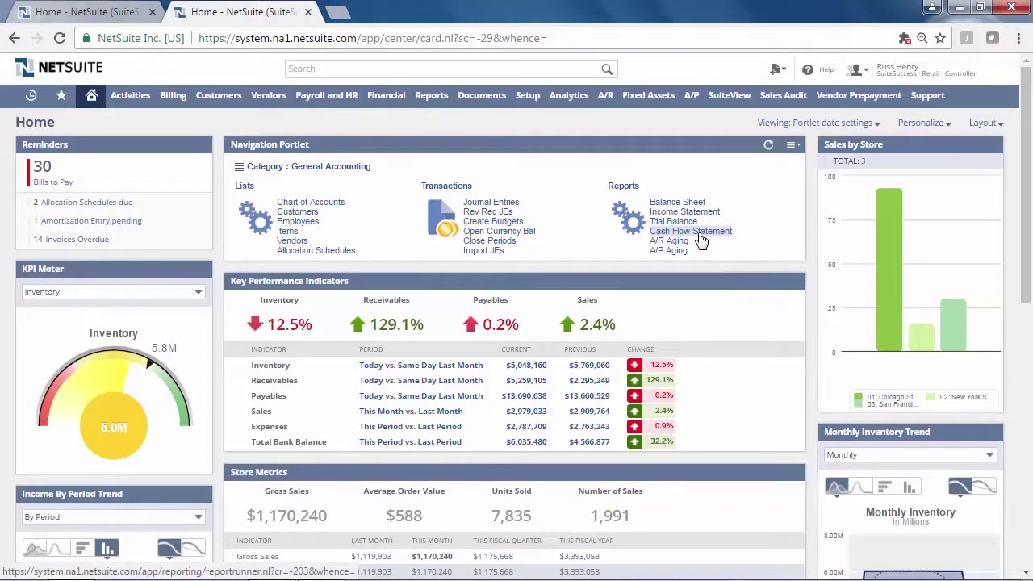
# - Open the period close checklist for May 2016 from the accounting periods list, collapsing FY 2015
pyautogui.click(514, 246)
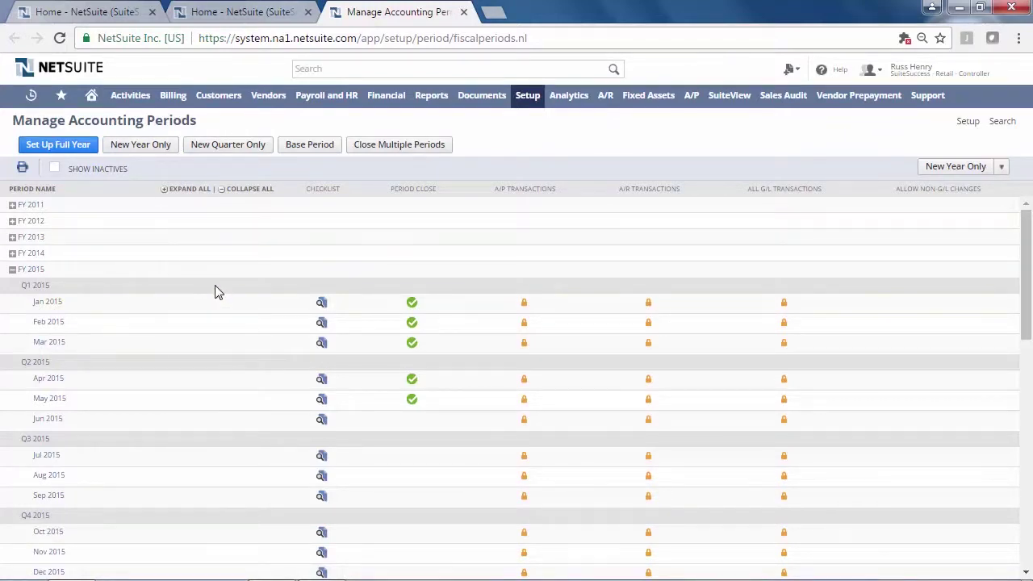
pyautogui.click(12, 269)
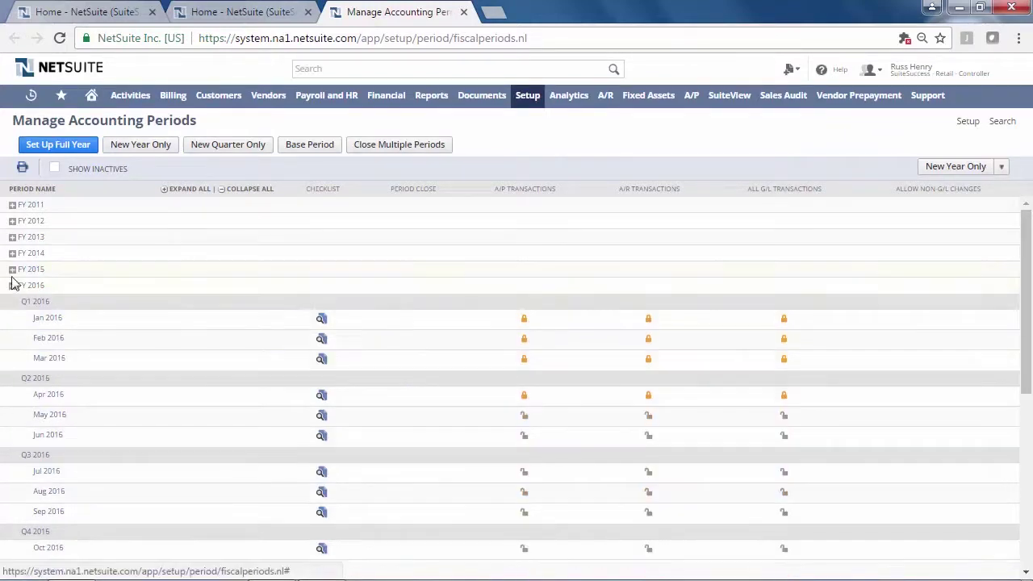
pyautogui.click(320, 418)
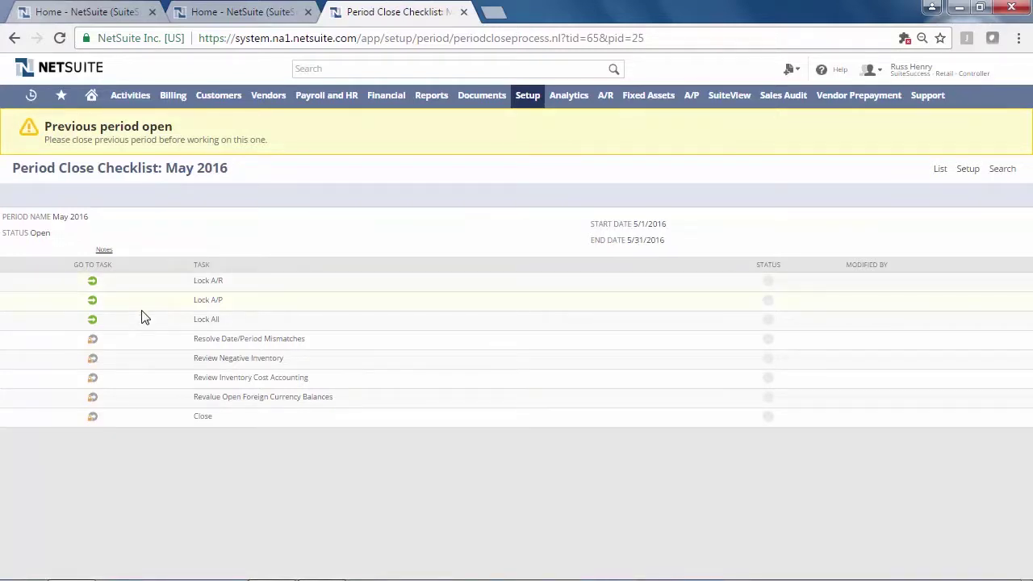
# - Examine the May 2016 Lock A/R task, leave it without locking, review the checklist and return to the home dashboard
pyautogui.click(95, 288)
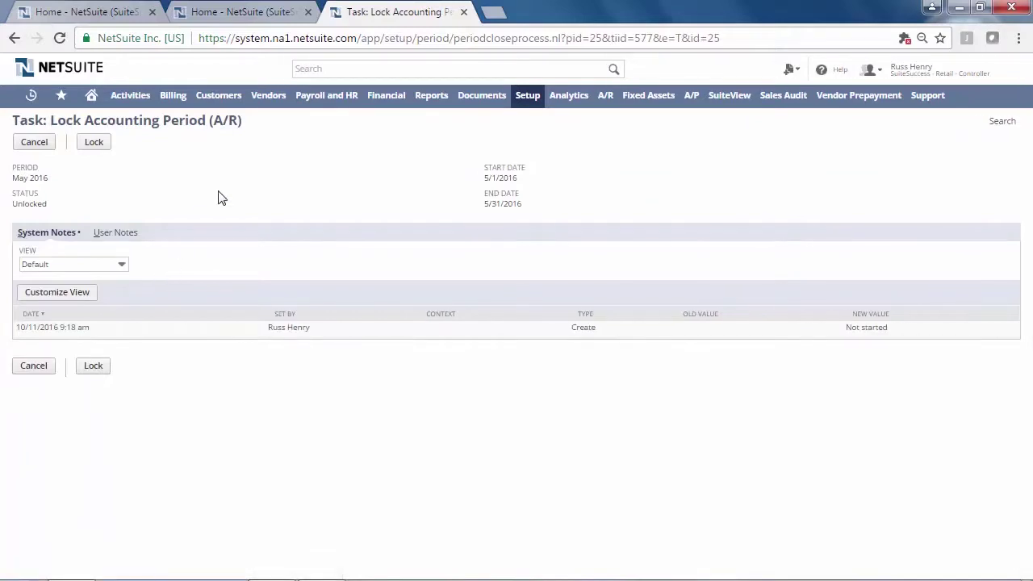
pyautogui.click(34, 142)
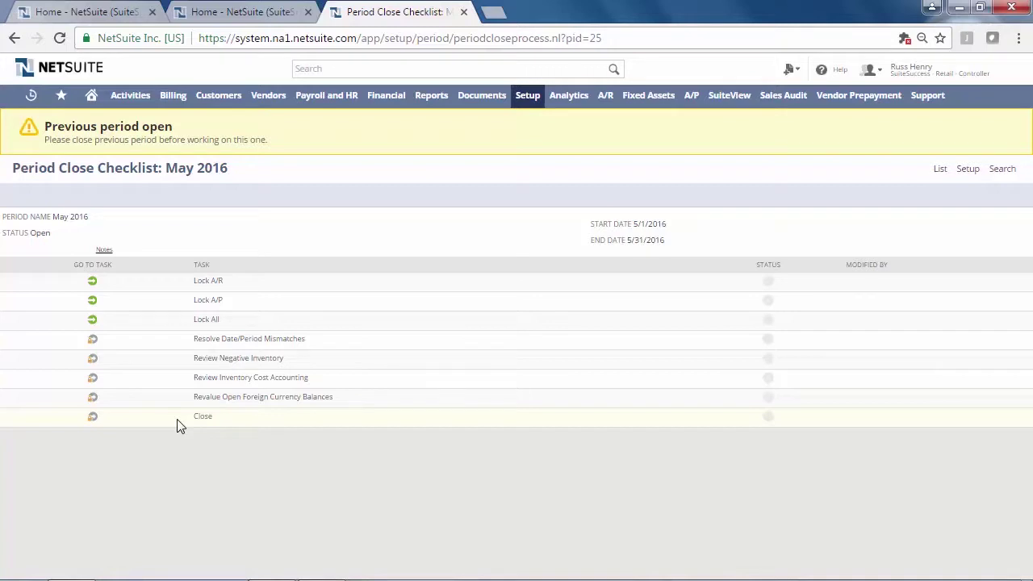
pyautogui.click(88, 100)
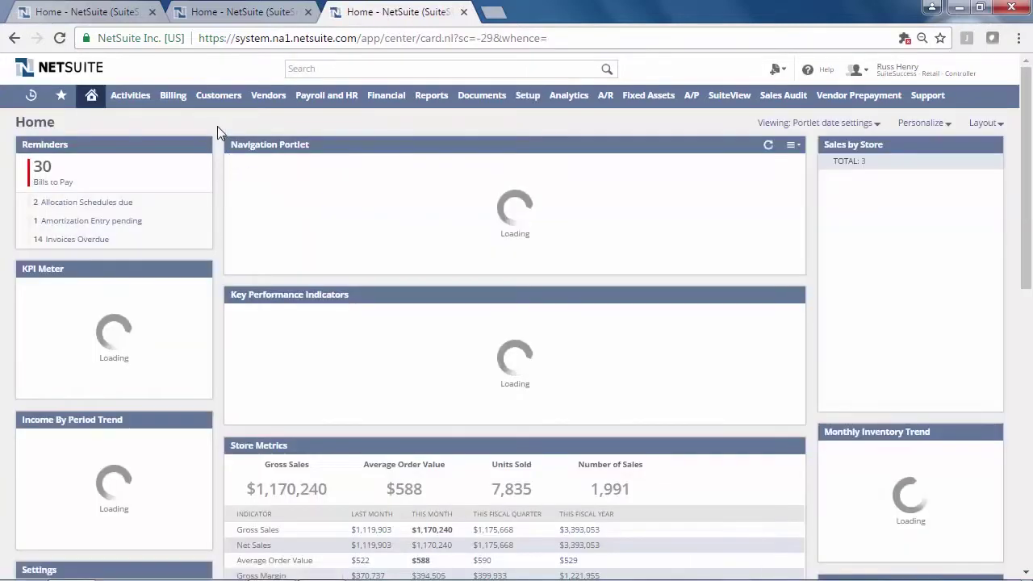